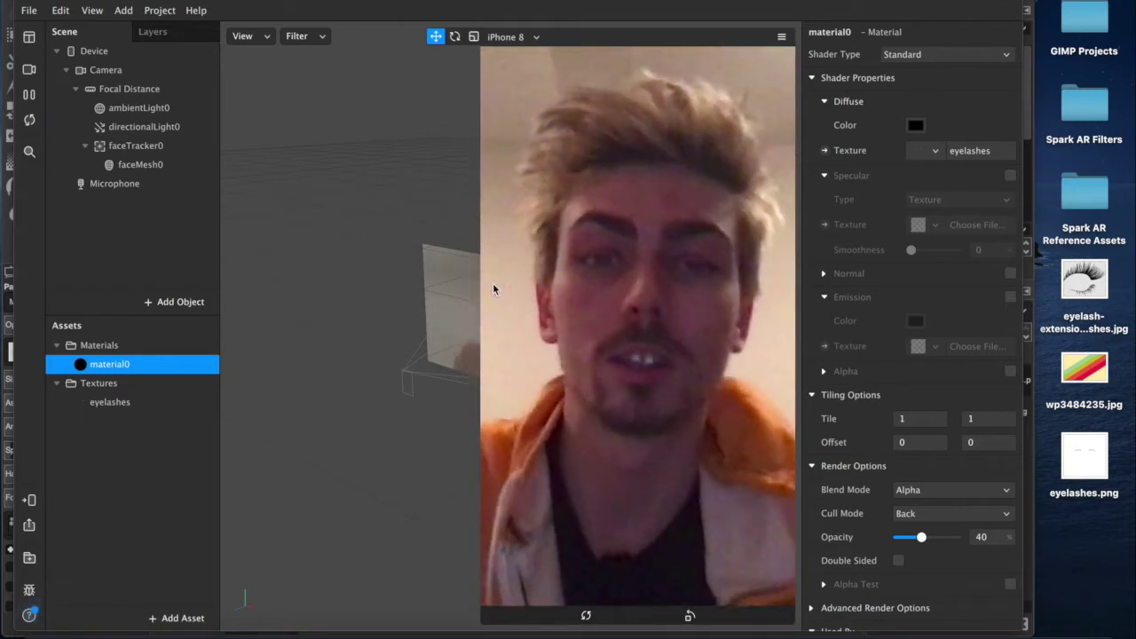
# Deselect material0 and start a new empty Spark AR project with the default face scene
pyautogui.click(350, 238)
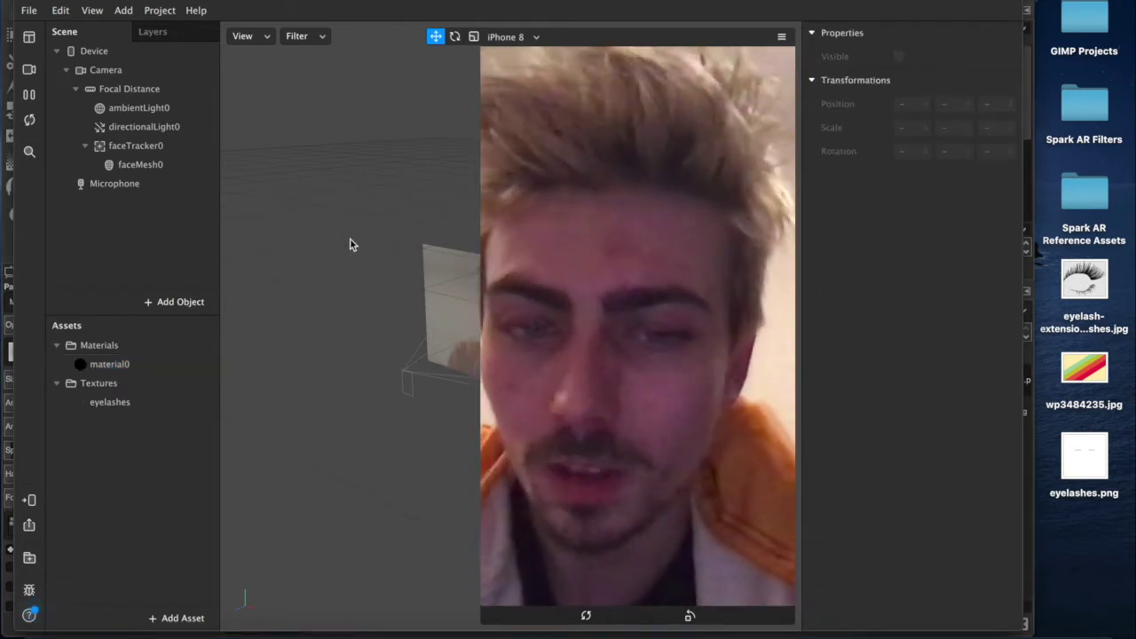
pyautogui.press('super+n')
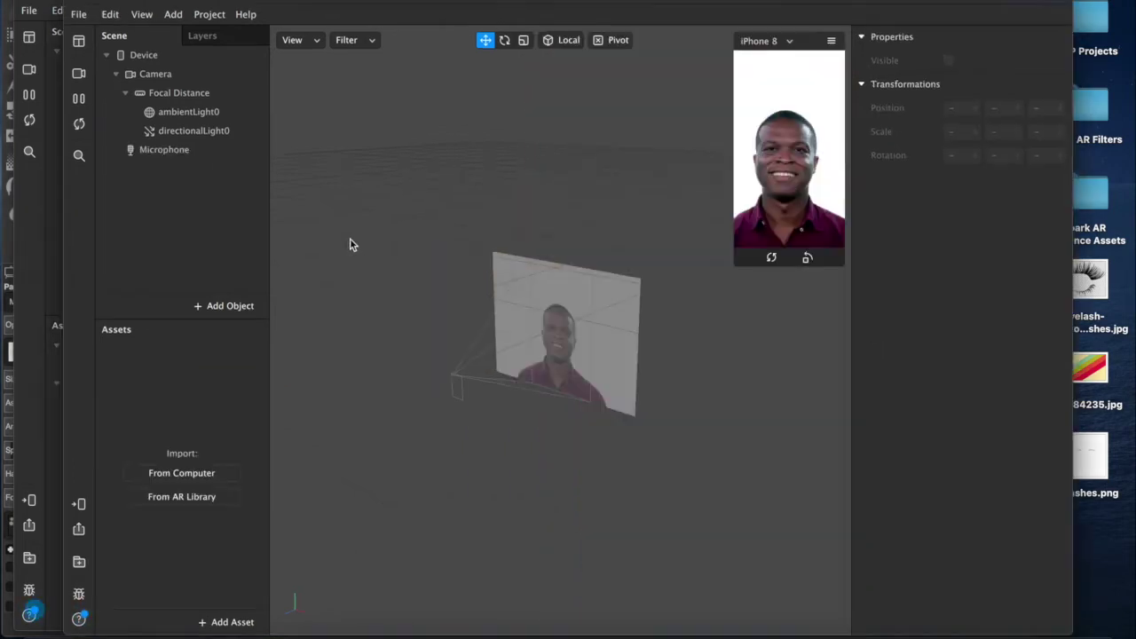
pyautogui.click(56, 3)
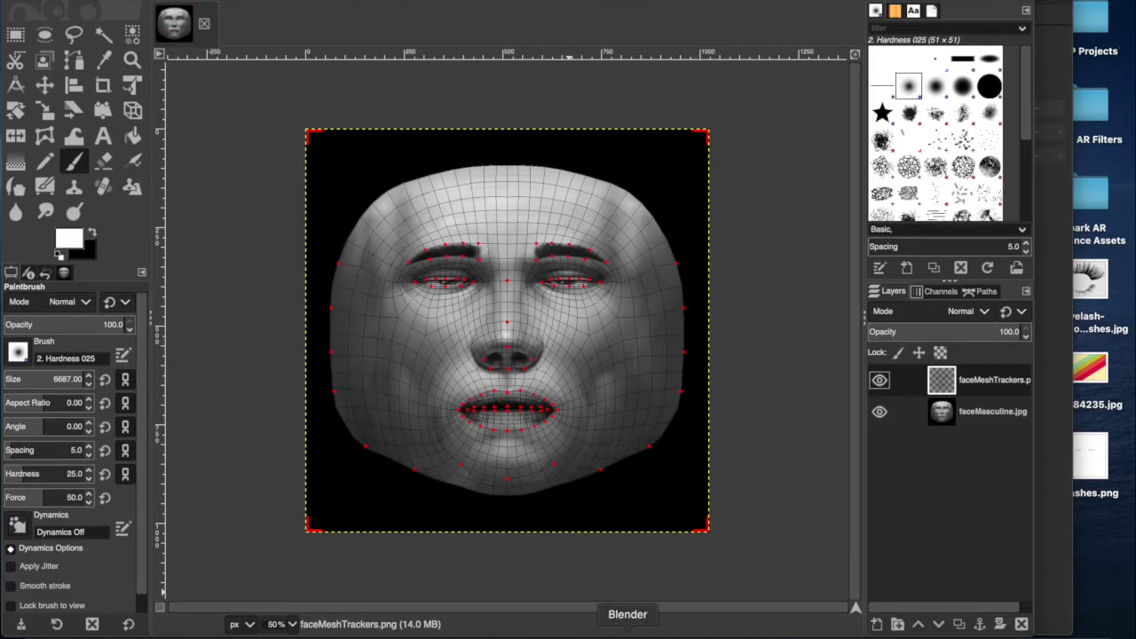
# Review the faceMasculine.jpg and faceMeshTrackers layers and the Reference Assets folder, then add a new layer
pyautogui.click(987, 408)
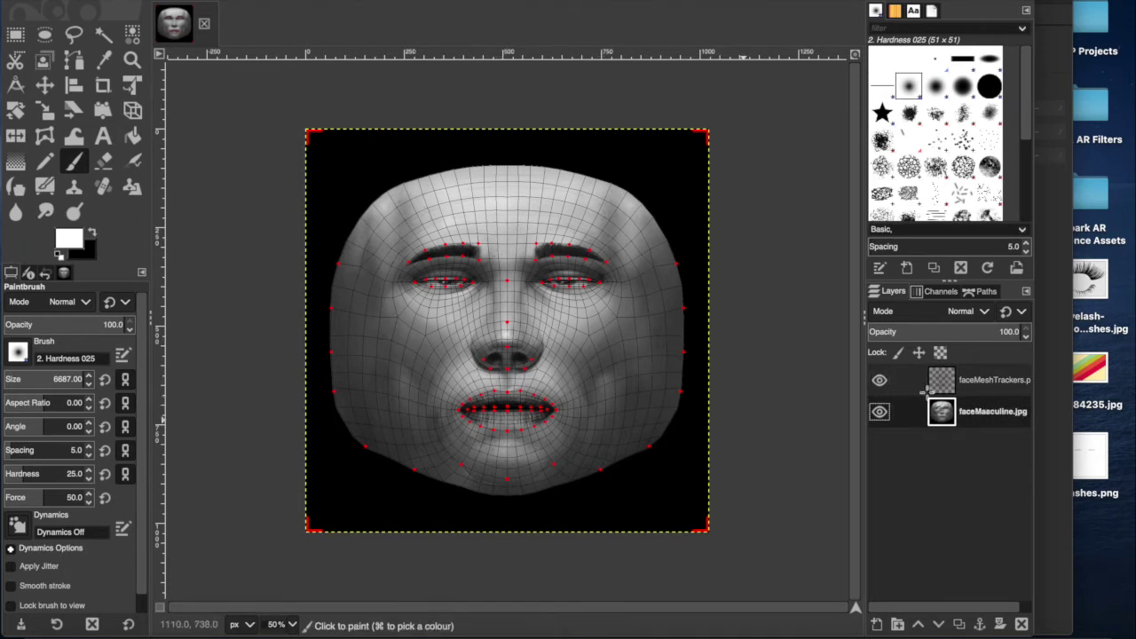
pyautogui.click(1003, 380)
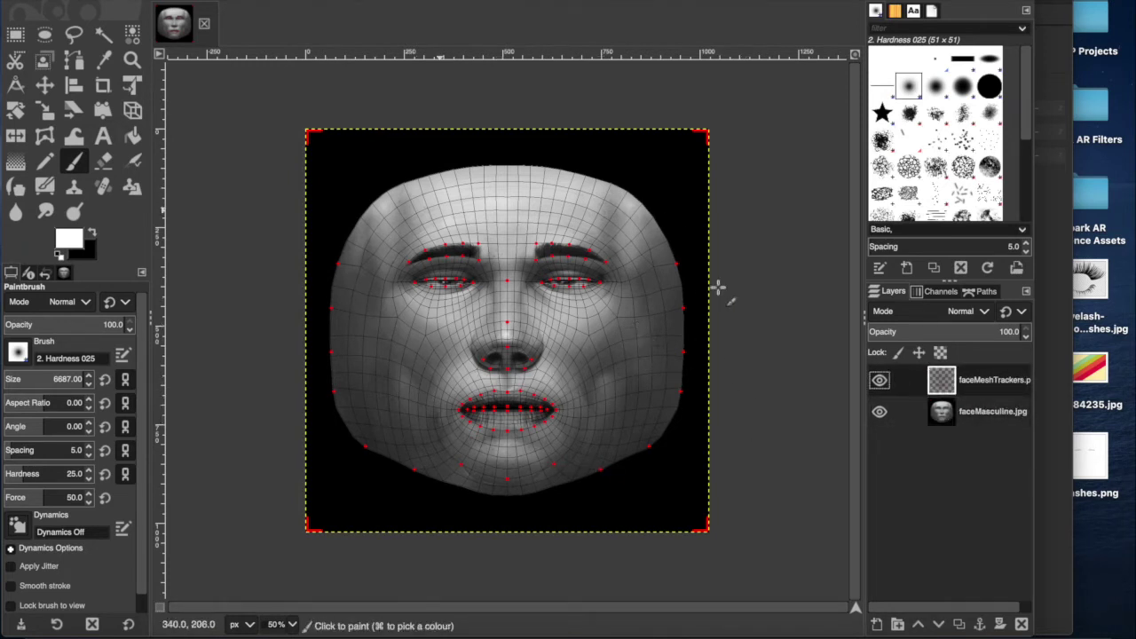
pyautogui.doubleClick(1092, 204)
pyautogui.moveTo(526, 113); pyautogui.dragTo(698, 139)
pyautogui.click(599, 144)
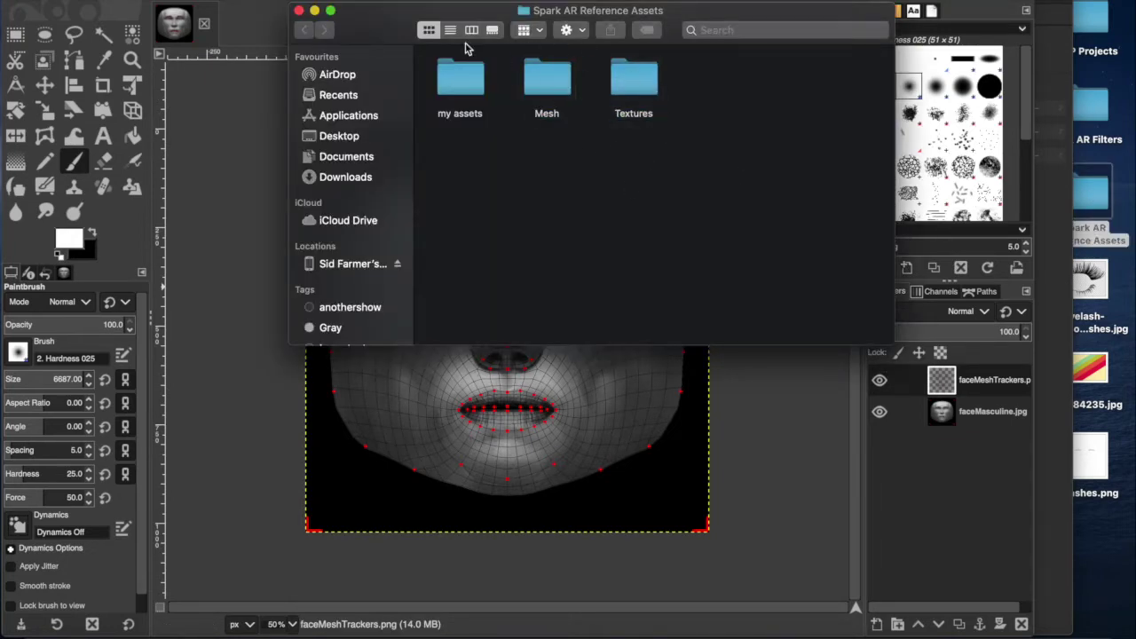
pyautogui.click(300, 10)
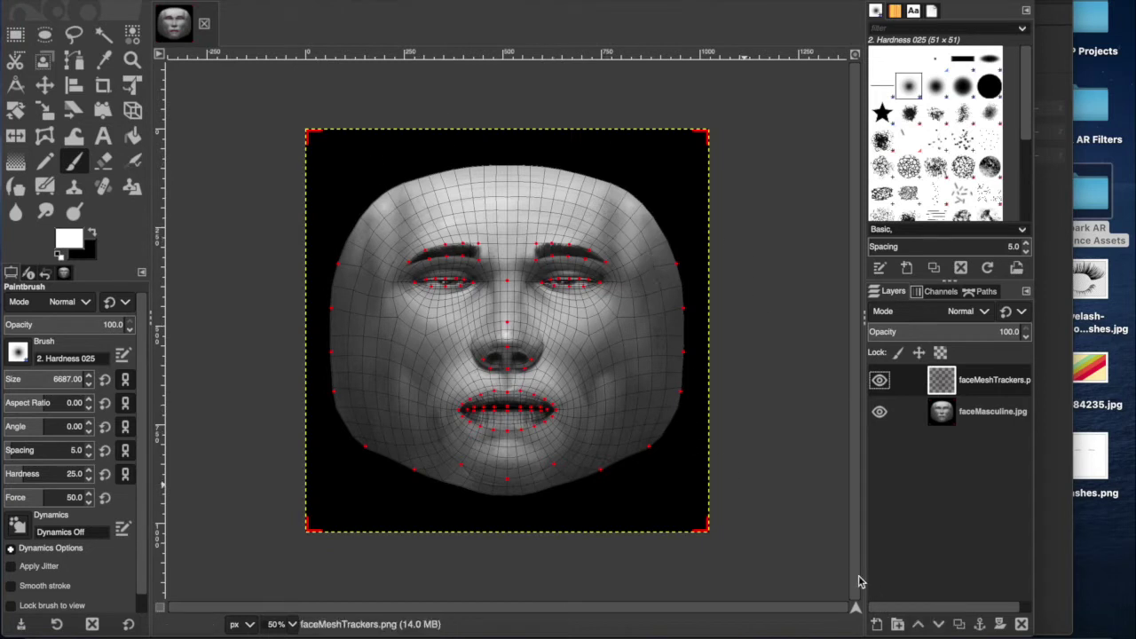
pyautogui.click(877, 625)
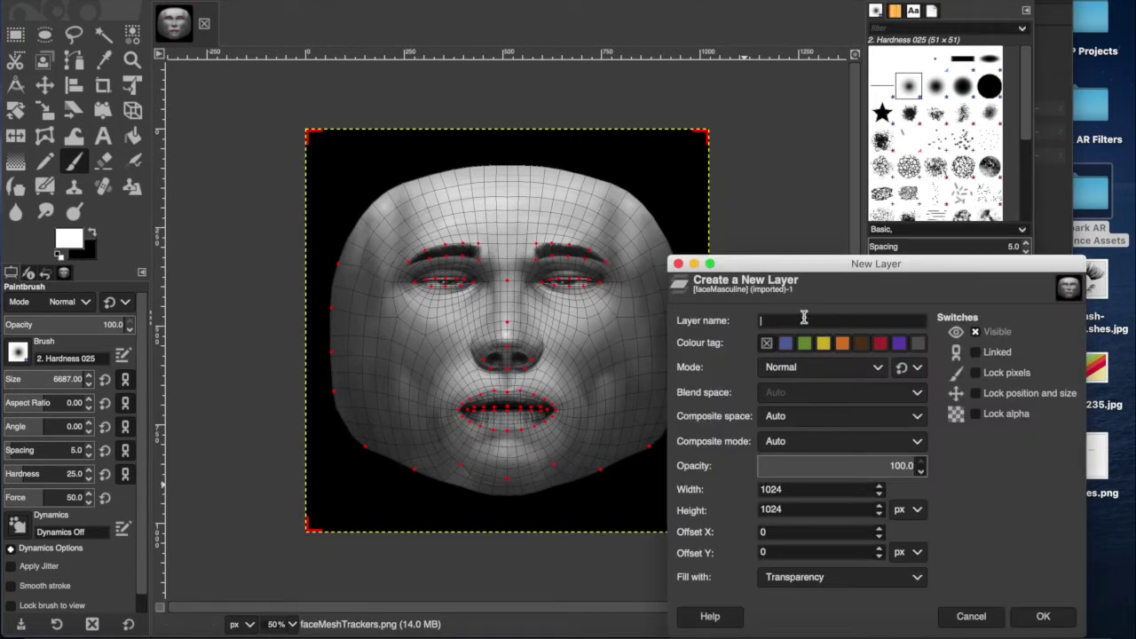
# Create the transparent layer named 'eyelashes' and zoom in on the eyes
pyautogui.write('eyelashes')
pyautogui.press('Return')
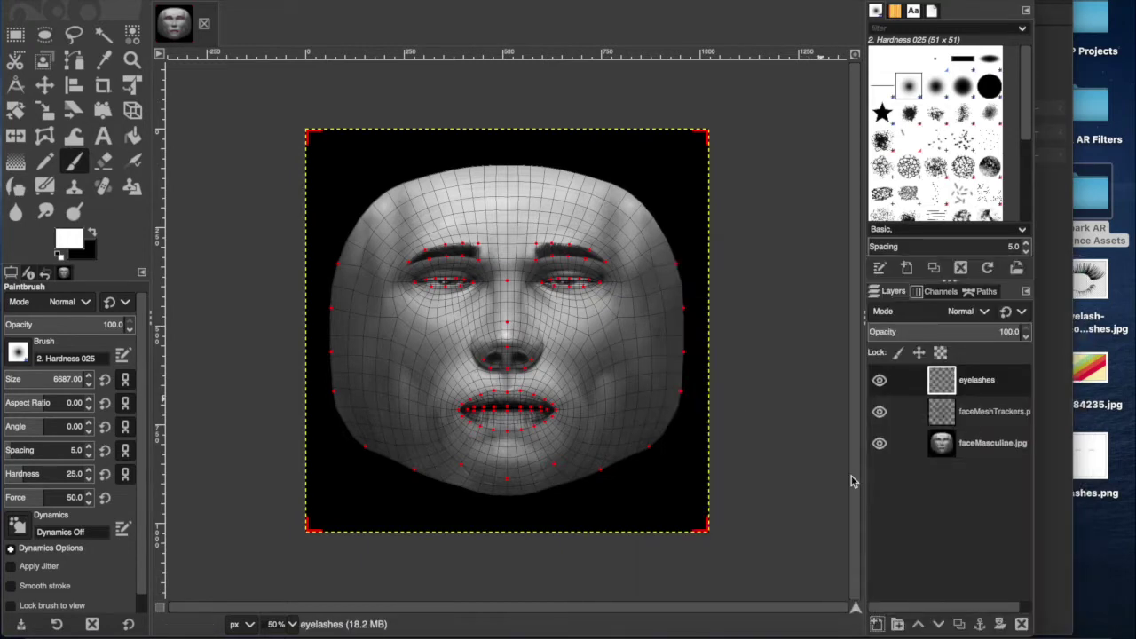
pyautogui.keyDown('ctrl'); pyautogui.scroll(1, 496, 285); pyautogui.keyUp('ctrl')
pyautogui.keyDown('ctrl'); pyautogui.scroll(2, 500, 286); pyautogui.keyUp('ctrl')
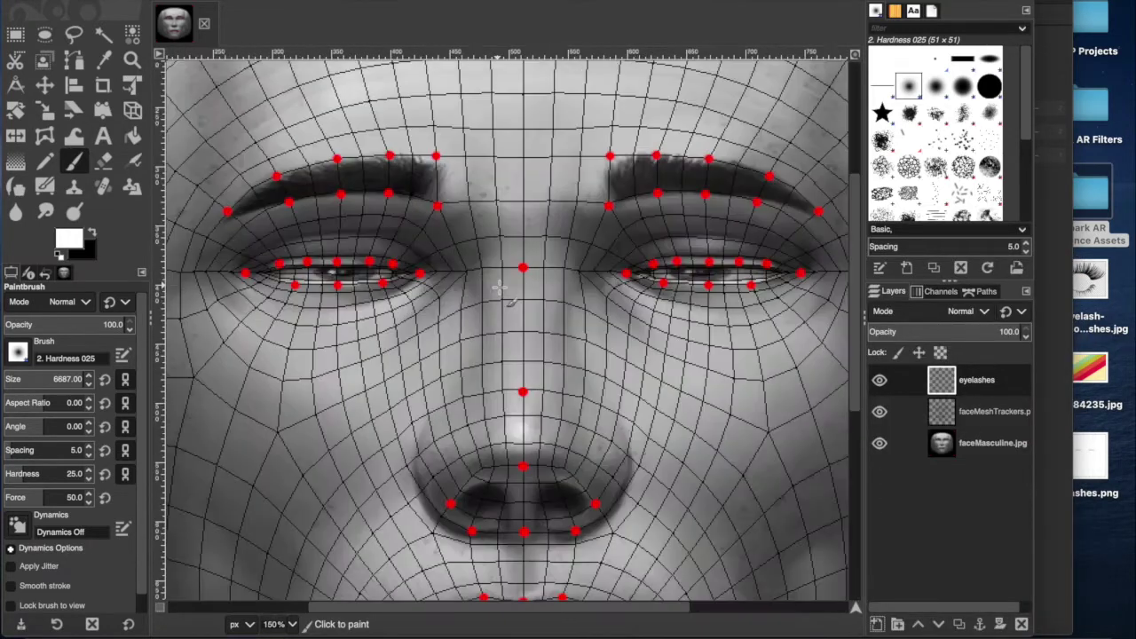
pyautogui.scroll(5, 401, 280)
pyautogui.hscroll(-4, 400, 281)
pyautogui.hscroll(6, 401, 280)
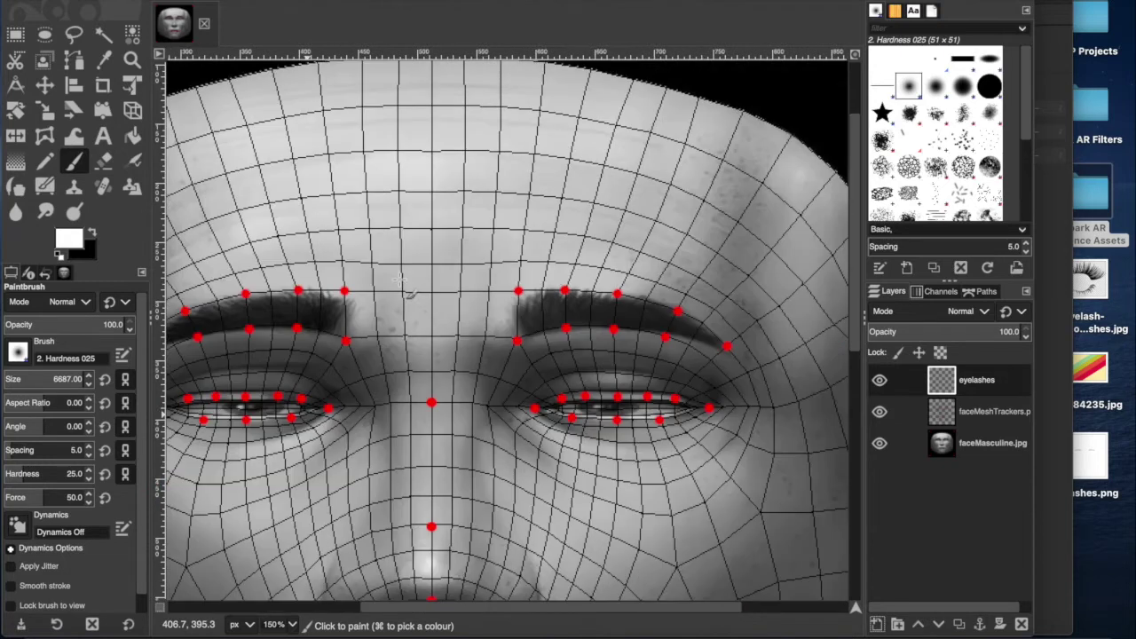
# Open eyelash-extensions-cosmetics-clip-art-eyelashes.jpg from the desktop for reference
pyautogui.scroll(-5, 400, 281)
pyautogui.hscroll(-4, 401, 281)
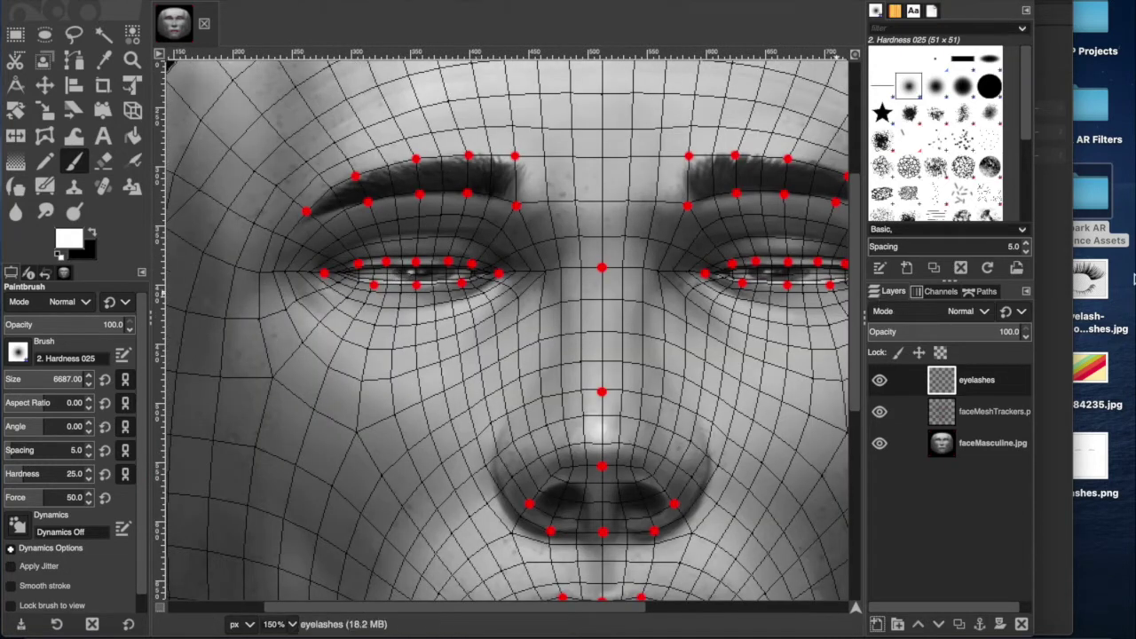
pyautogui.click(1132, 276)
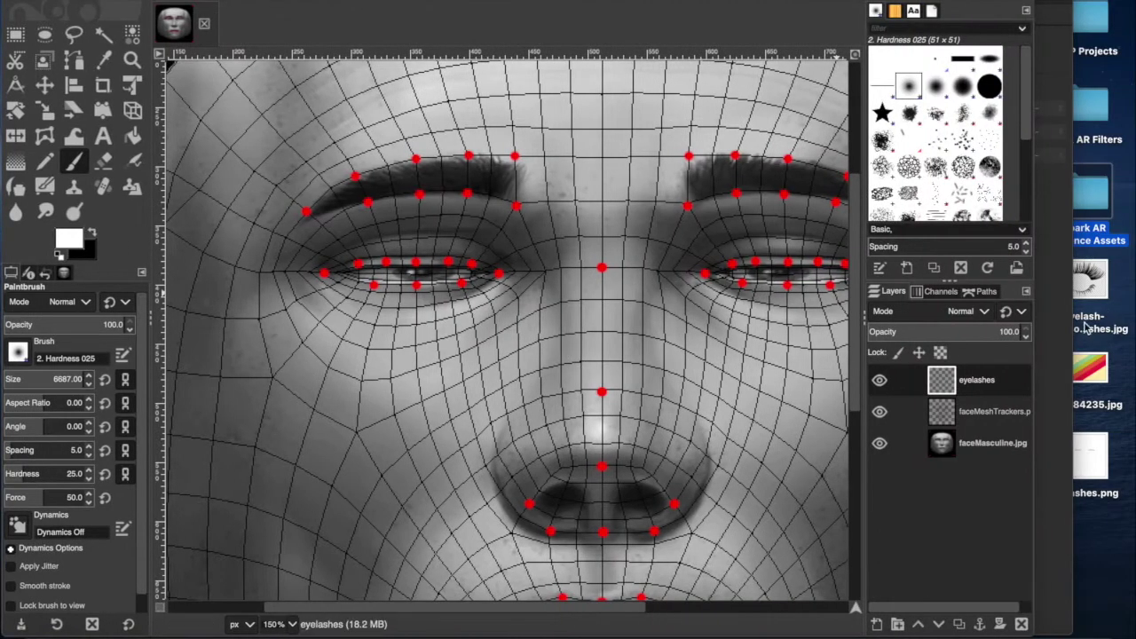
pyautogui.click(1092, 284)
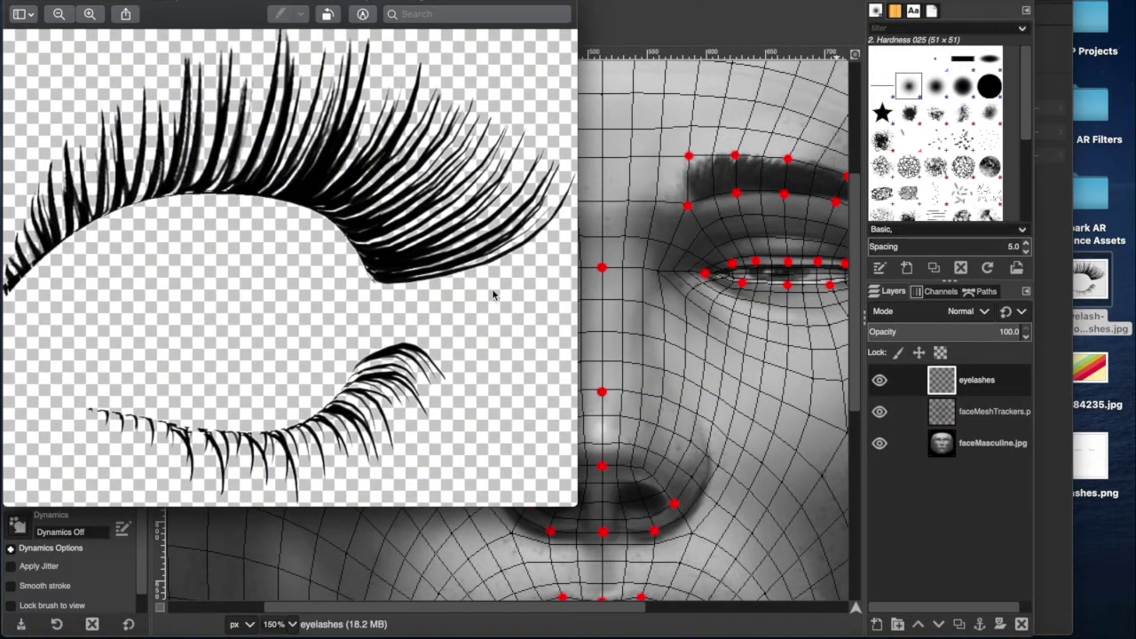
# Add the eyelash clip-art as a layer over the face, inspect it at 100%, then undo it
pyautogui.moveTo(269, 199); pyautogui.dragTo(329, 218)
pyautogui.press('super+w')
pyautogui.moveTo(1090, 284); pyautogui.dragTo(597, 328)
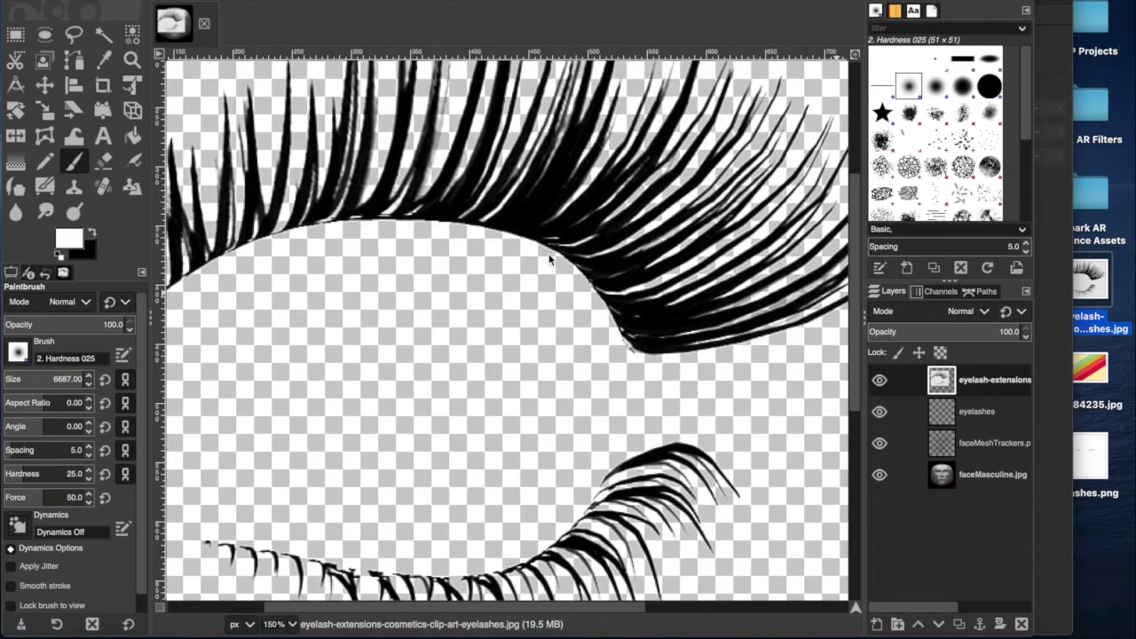
pyautogui.press('-')
pyautogui.press('-')
pyautogui.press('-')
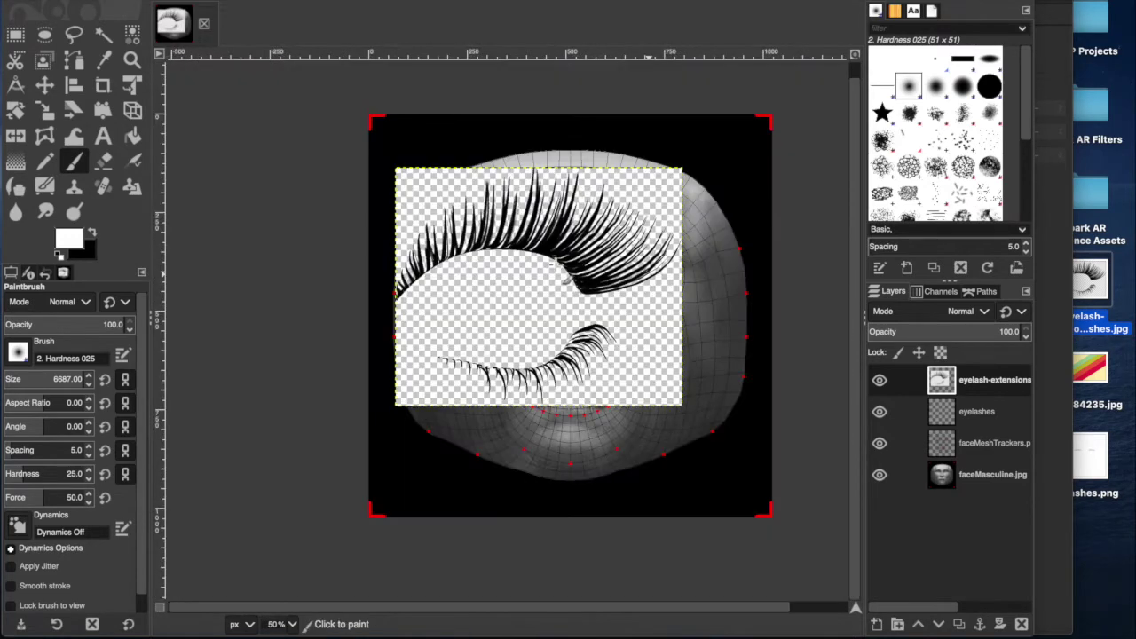
pyautogui.press('1')
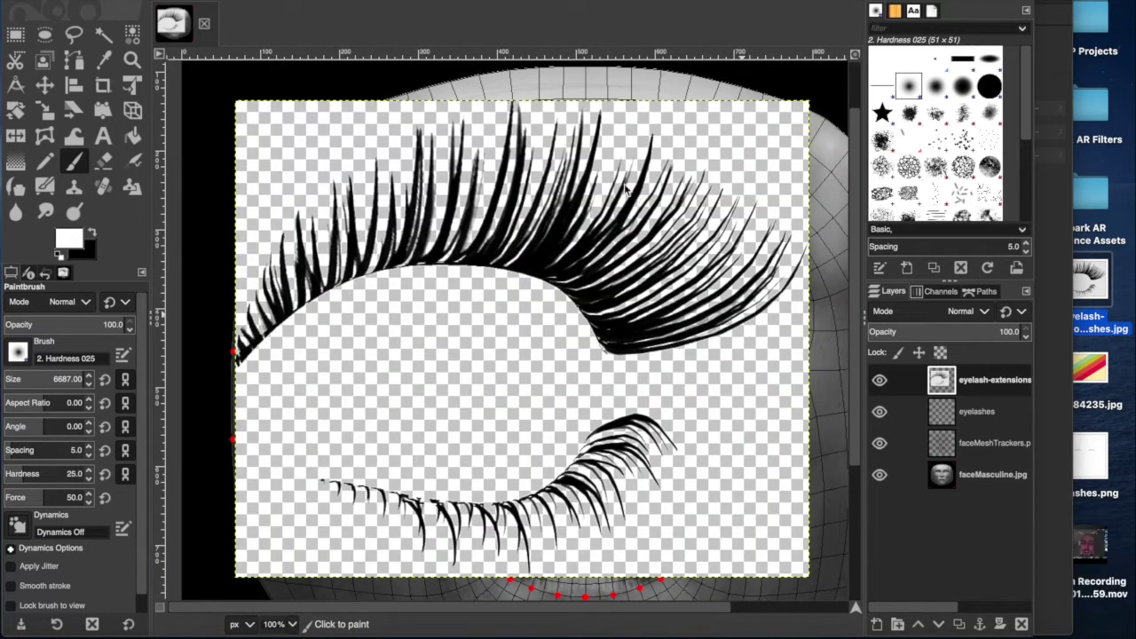
pyautogui.hotkey('ctrl', 'z')
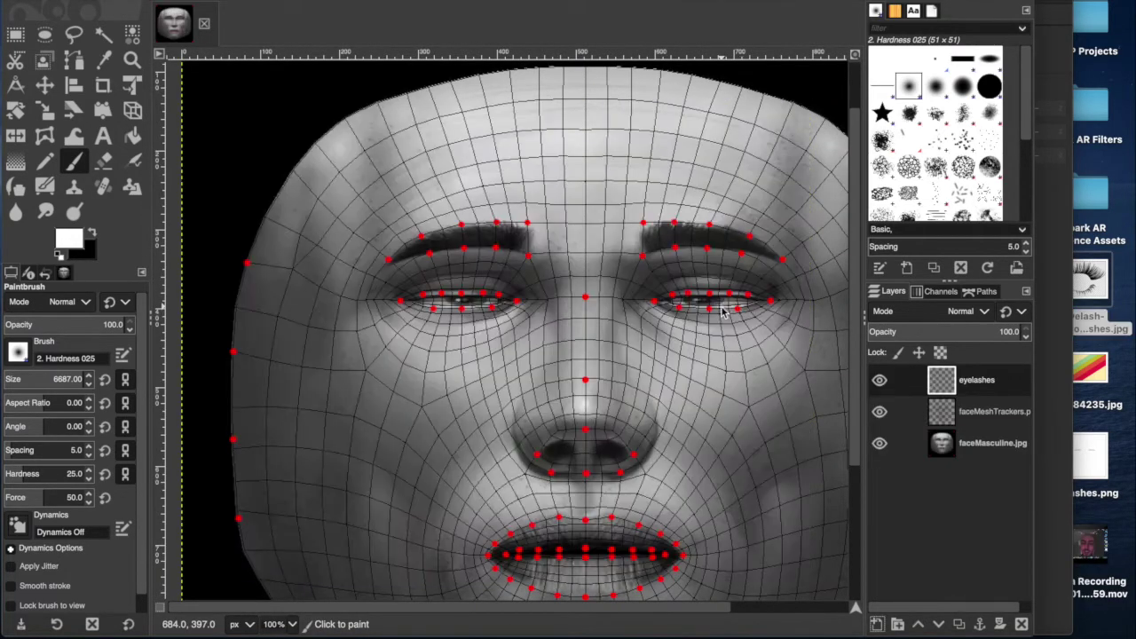
pyautogui.click(1107, 313)
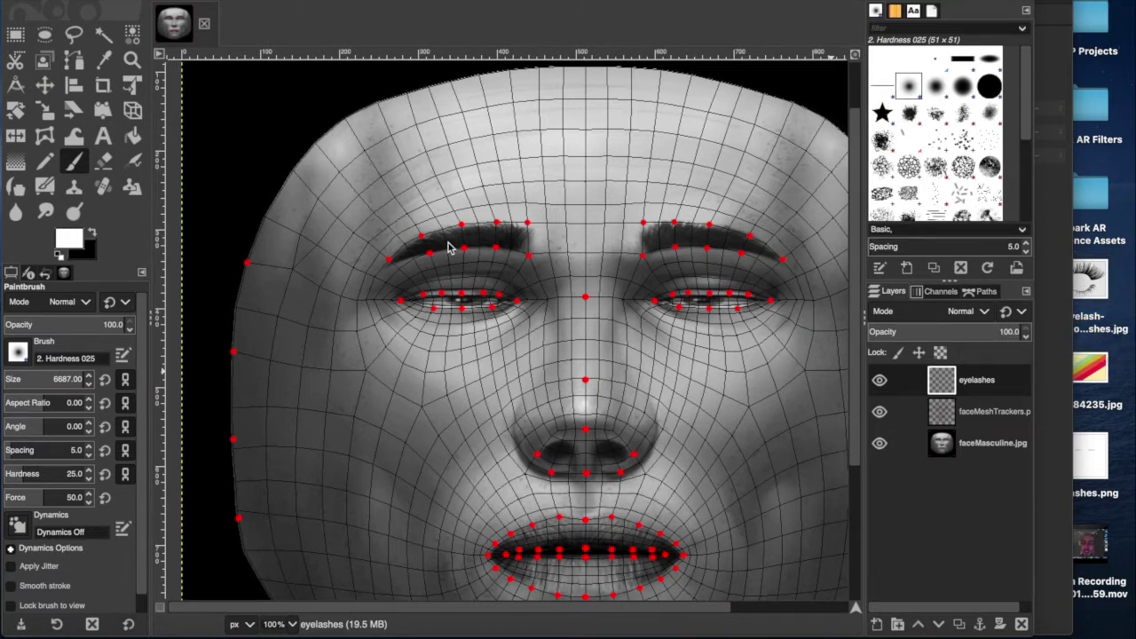
# Zoom in and set the Pencil tool to size 1, painting a test dot near the eye
pyautogui.keyDown('ctrl'); pyautogui.scroll(2, 487, 229); pyautogui.keyUp('ctrl')
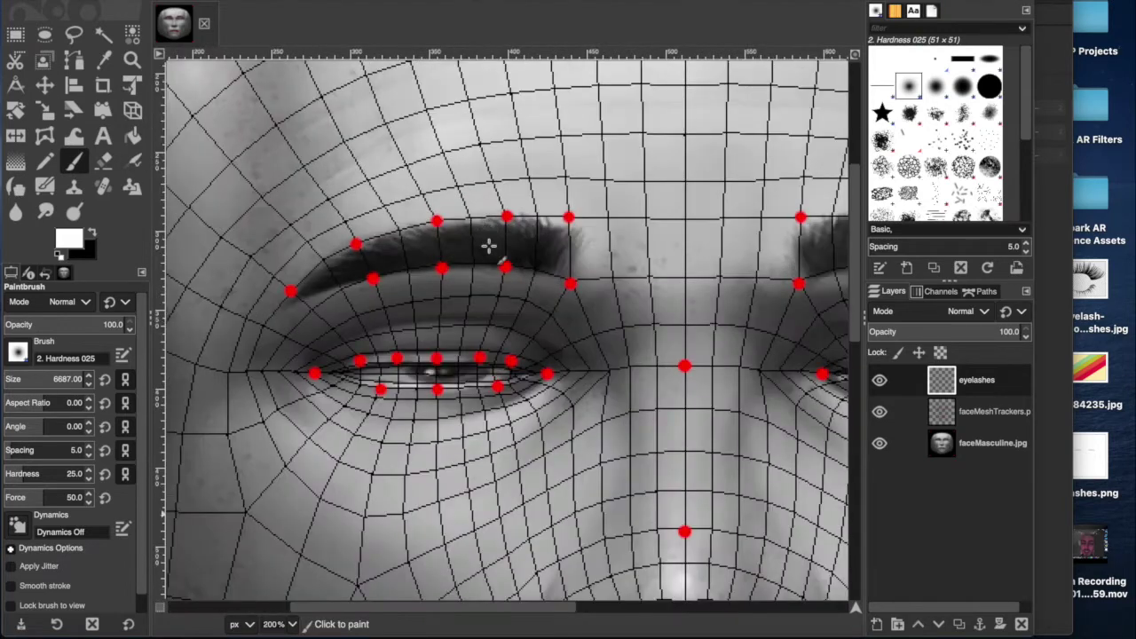
pyautogui.click(44, 161)
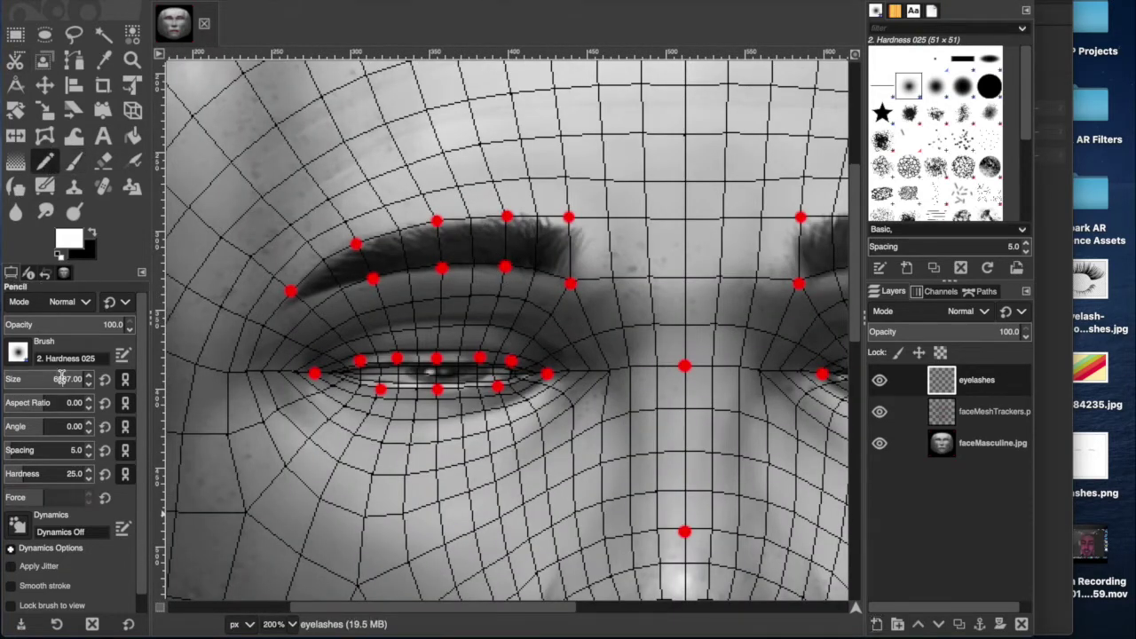
pyautogui.write('1')
pyautogui.press('Return')
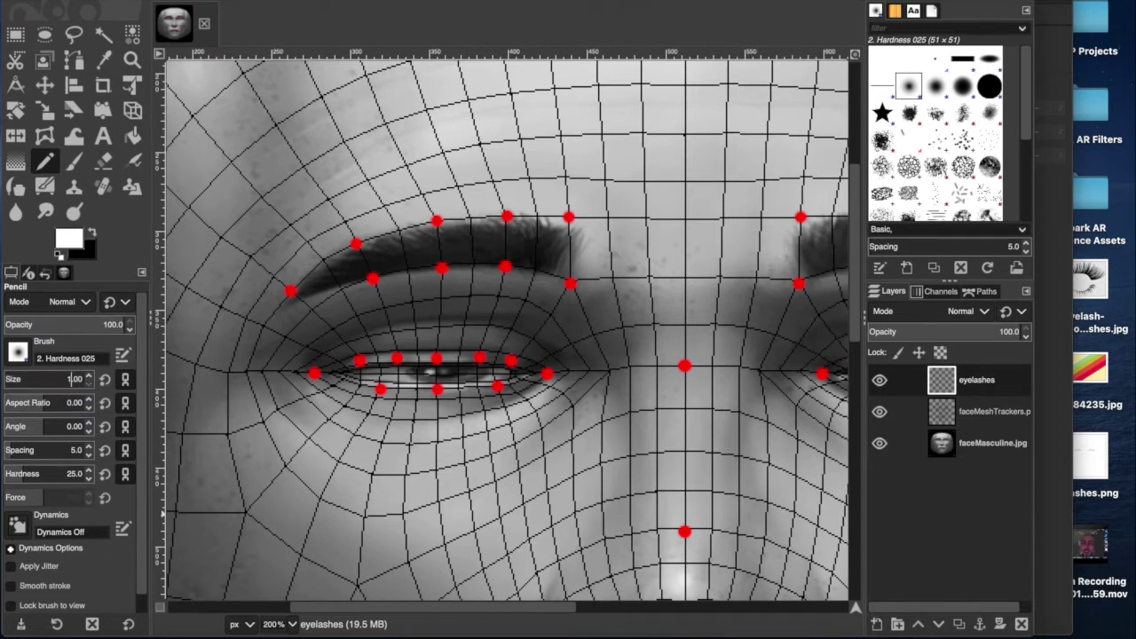
pyautogui.click(342, 355)
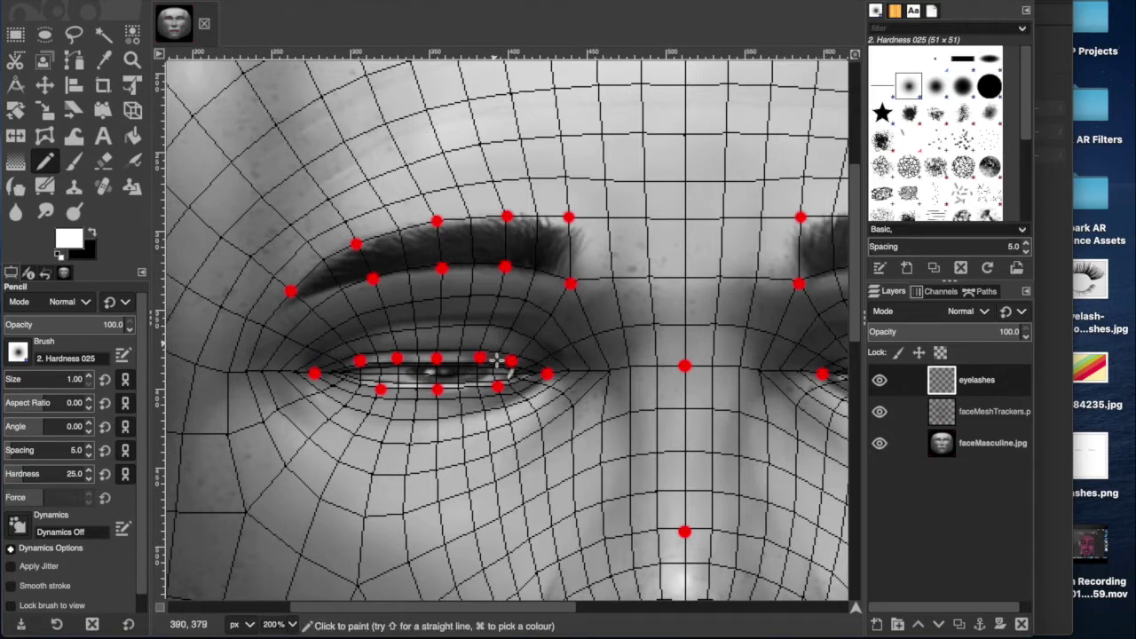
# Check the finished eyelashes.png, make black the foreground colour, and hide faceMeshTrackers
pyautogui.doubleClick(1094, 469)
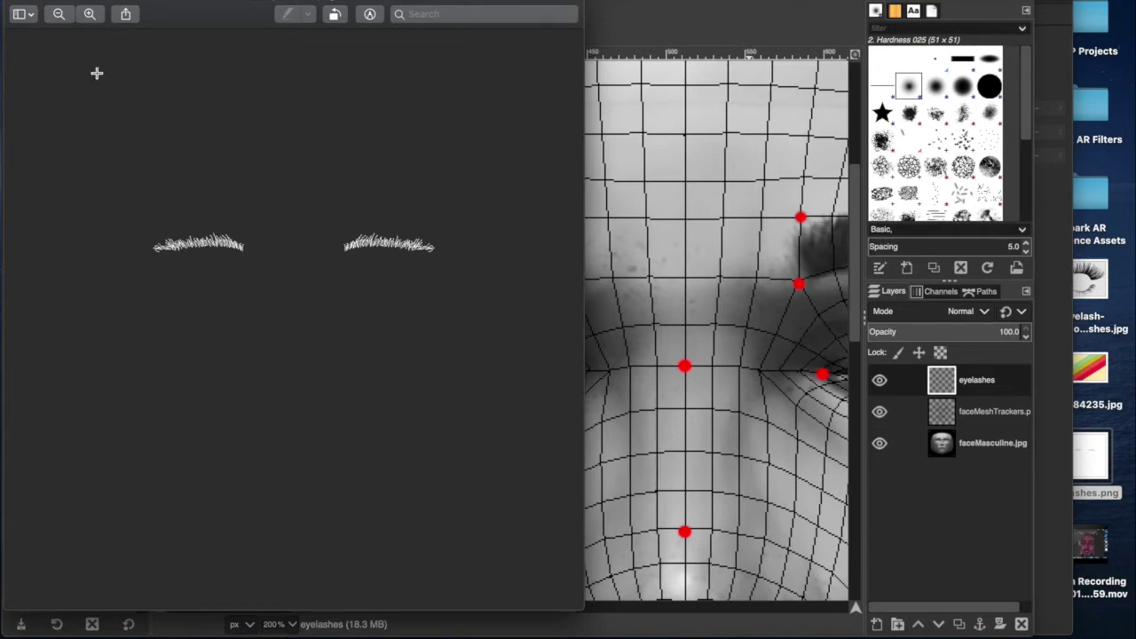
pyautogui.click(16, 4)
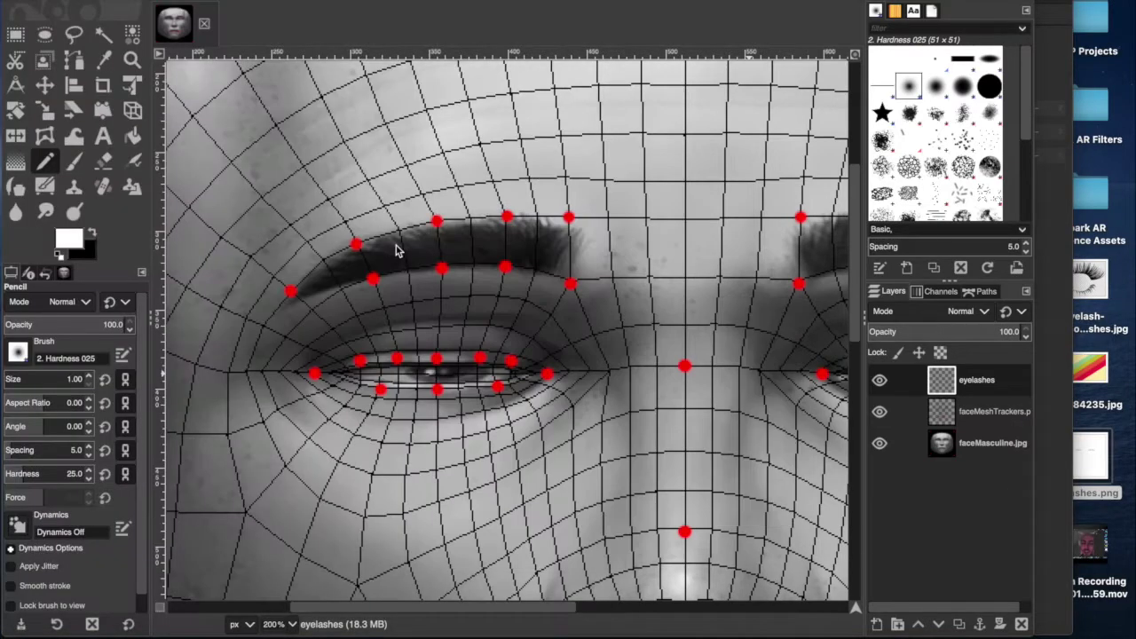
pyautogui.click(91, 232)
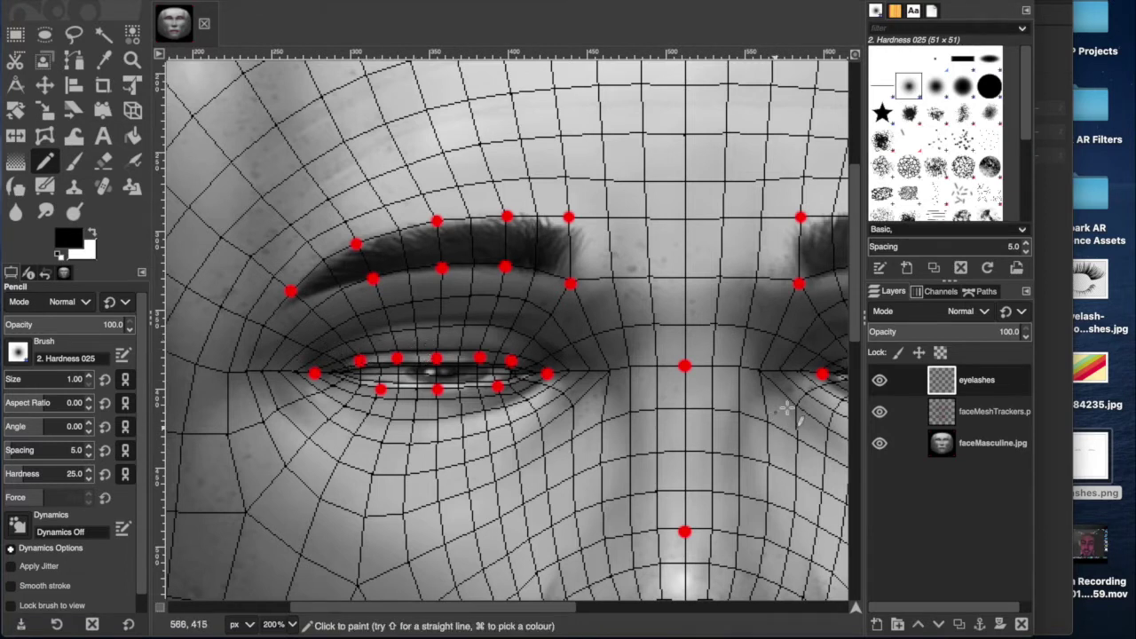
pyautogui.click(879, 411)
# Zoom far in on the inner eye corner, draw a black test lash, then undo it
pyautogui.press('z')
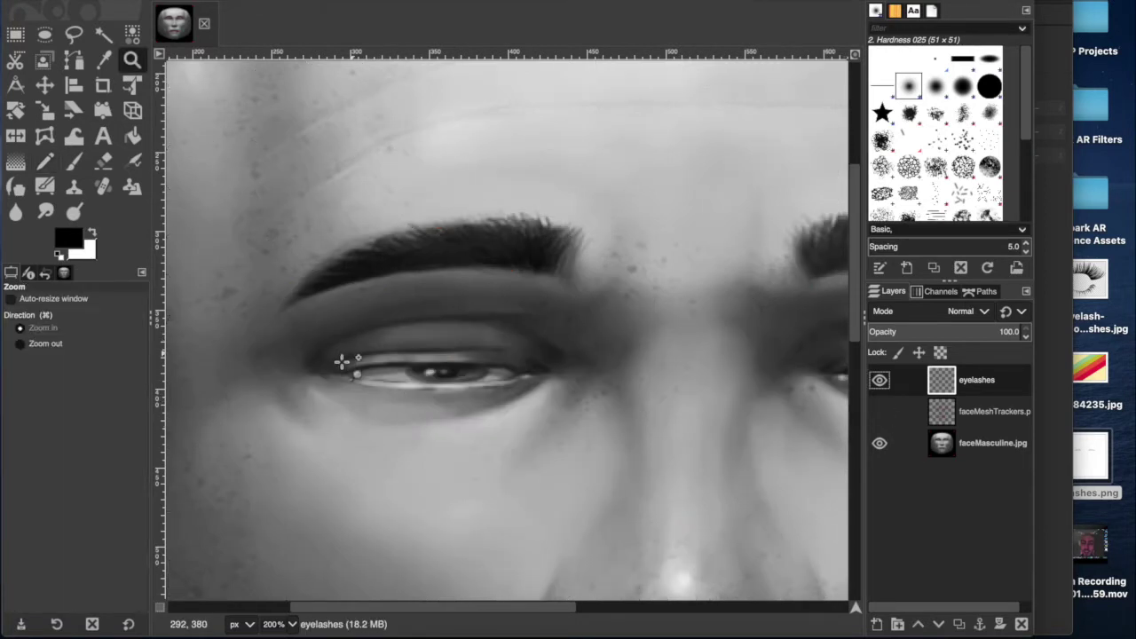
pyautogui.moveTo(321, 349); pyautogui.dragTo(338, 360)
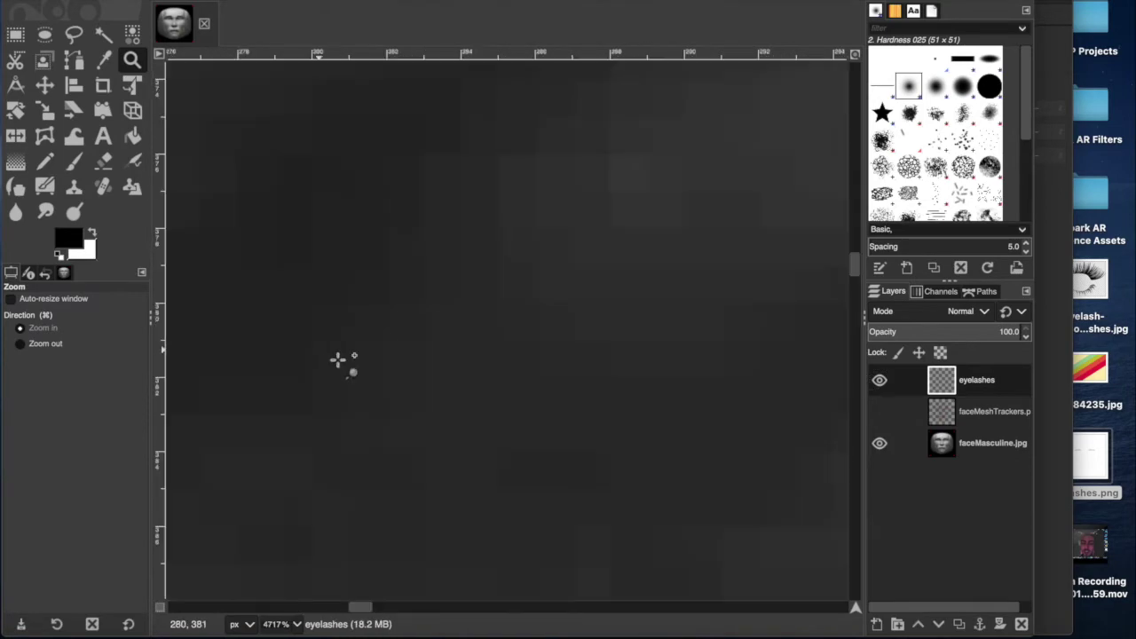
pyautogui.keyDown('ctrl'); pyautogui.scroll(-7, 339, 360); pyautogui.keyUp('ctrl')
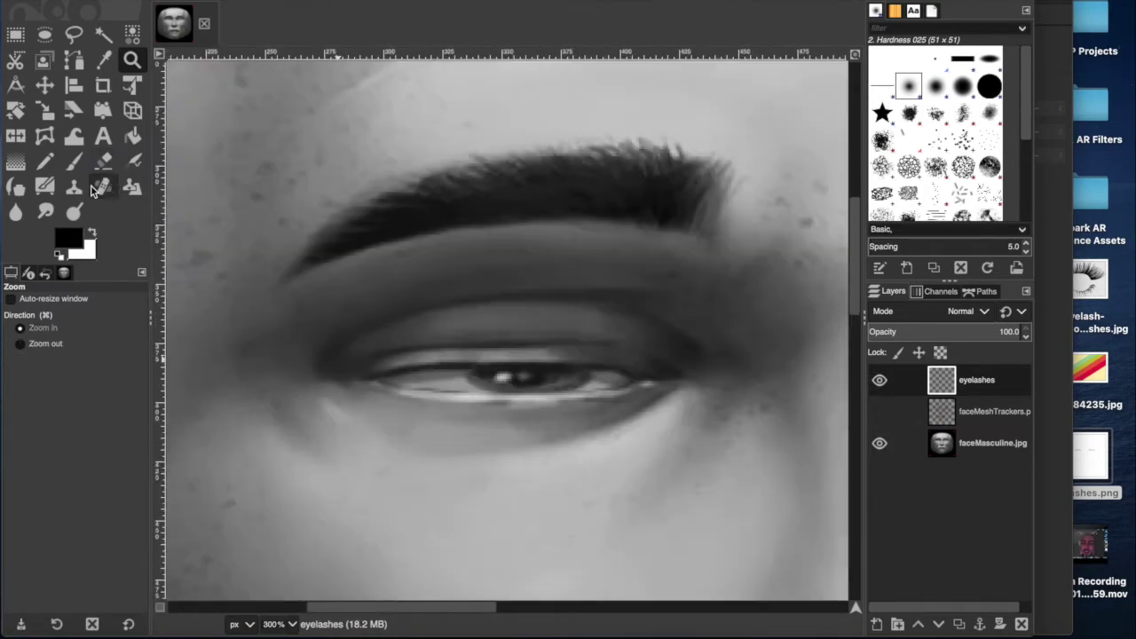
pyautogui.click(50, 167)
pyautogui.keyDown('ctrl'); pyautogui.scroll(1, 355, 337); pyautogui.keyUp('ctrl')
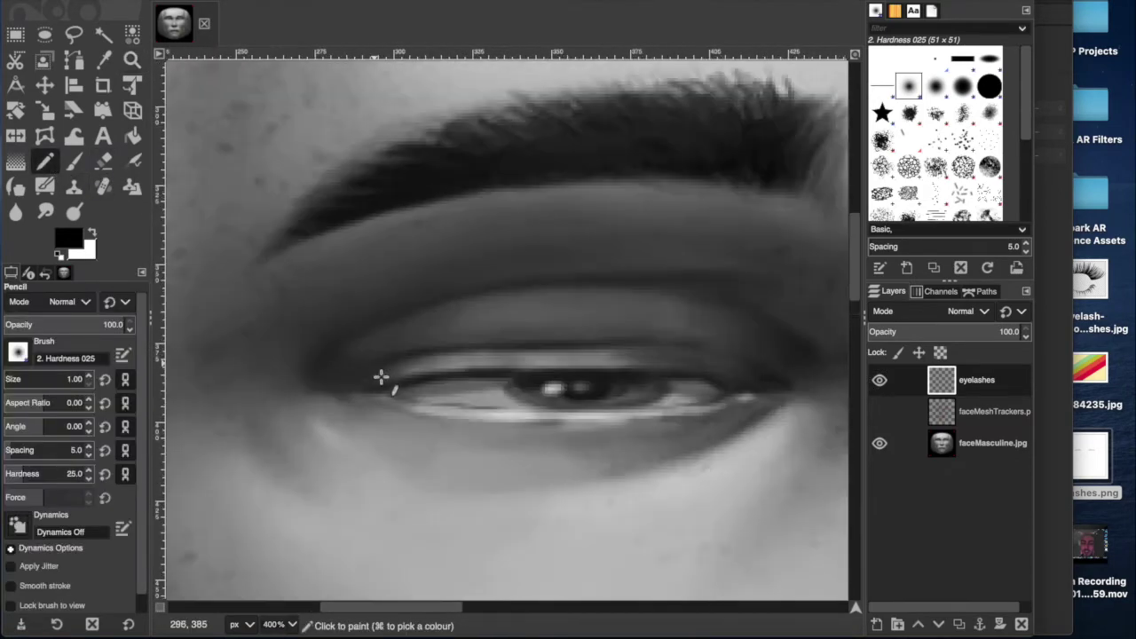
pyautogui.click(356, 368)
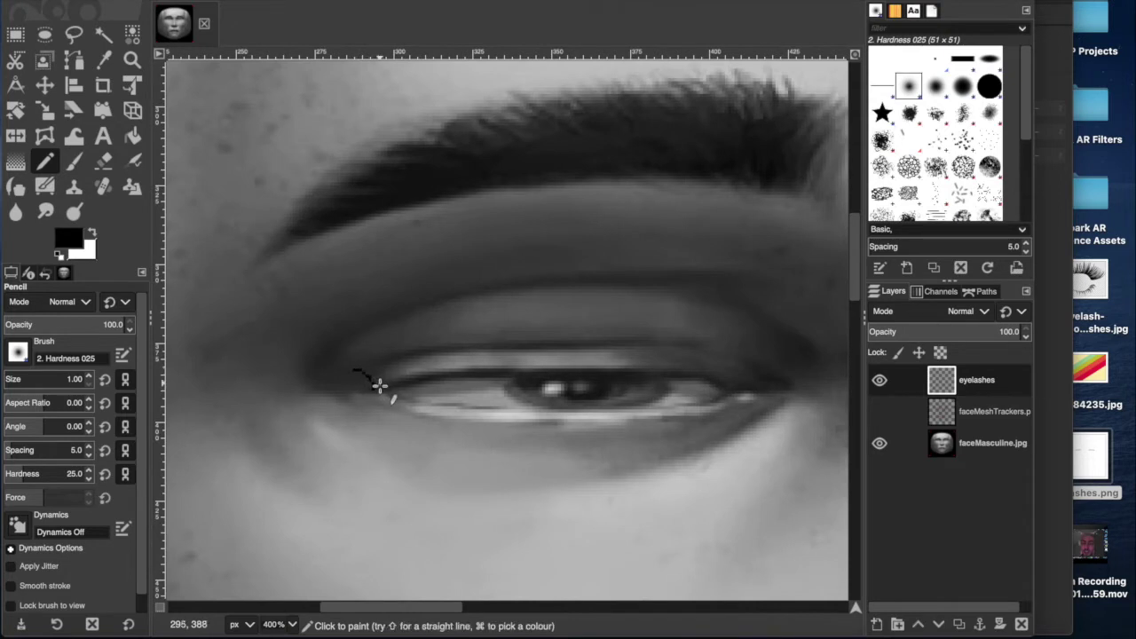
pyautogui.moveTo(378, 386)
pyautogui.mouseDown()
pyautogui.moveTo(368, 352)
pyautogui.moveTo(381, 383)
pyautogui.moveTo(391, 330)
pyautogui.moveTo(388, 384)
pyautogui.moveTo(396, 334)
pyautogui.moveTo(393, 377)
pyautogui.moveTo(427, 362)
pyautogui.mouseUp()
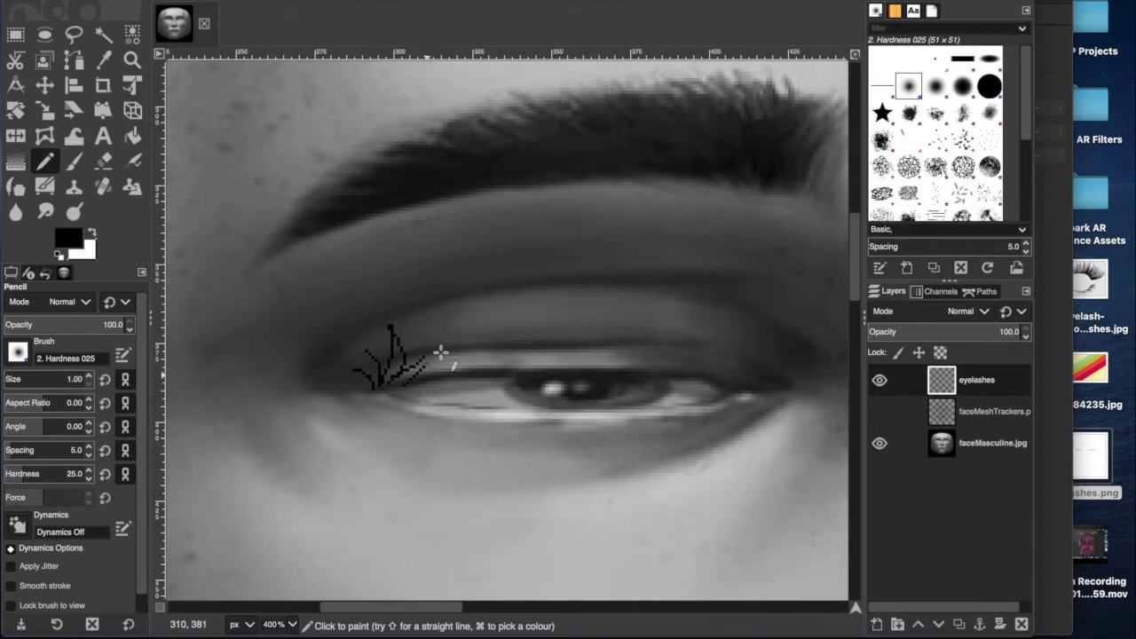
pyautogui.press('super')
pyautogui.press('super+z')
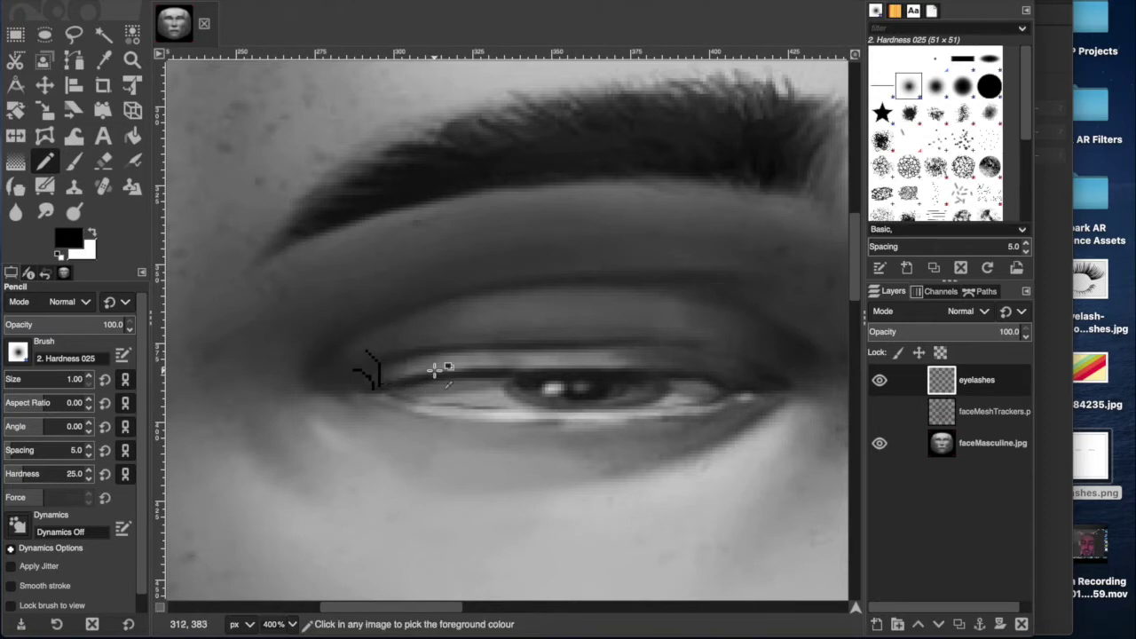
# Show faceMeshTrackers, switch to white, and draw lashes from the inner corner toward the eye centre
pyautogui.click(880, 411)
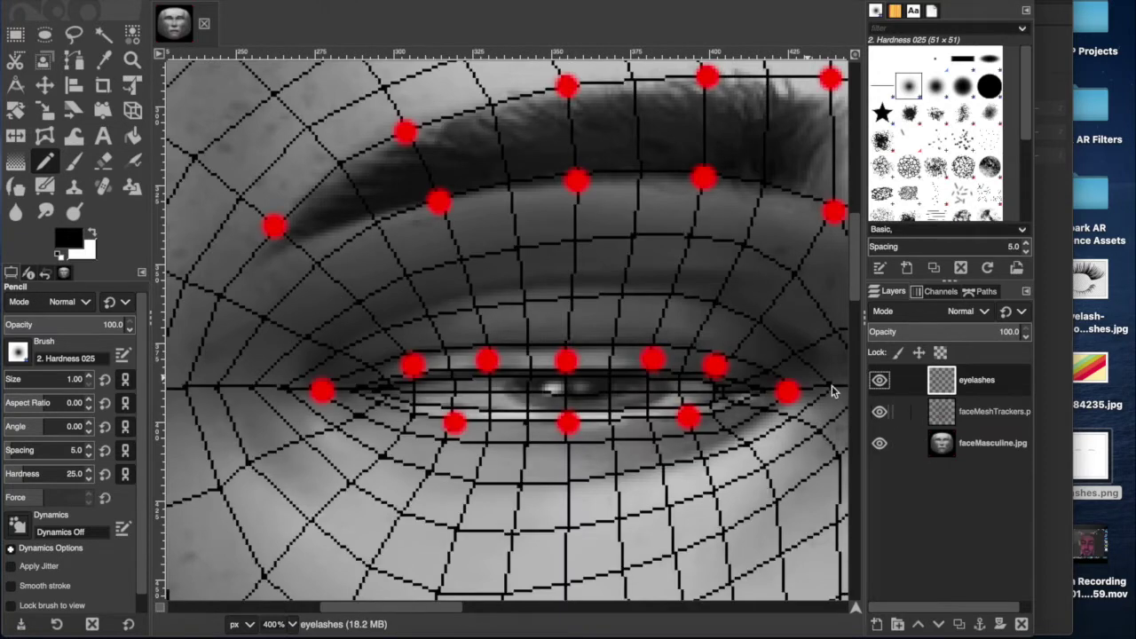
pyautogui.click(92, 233)
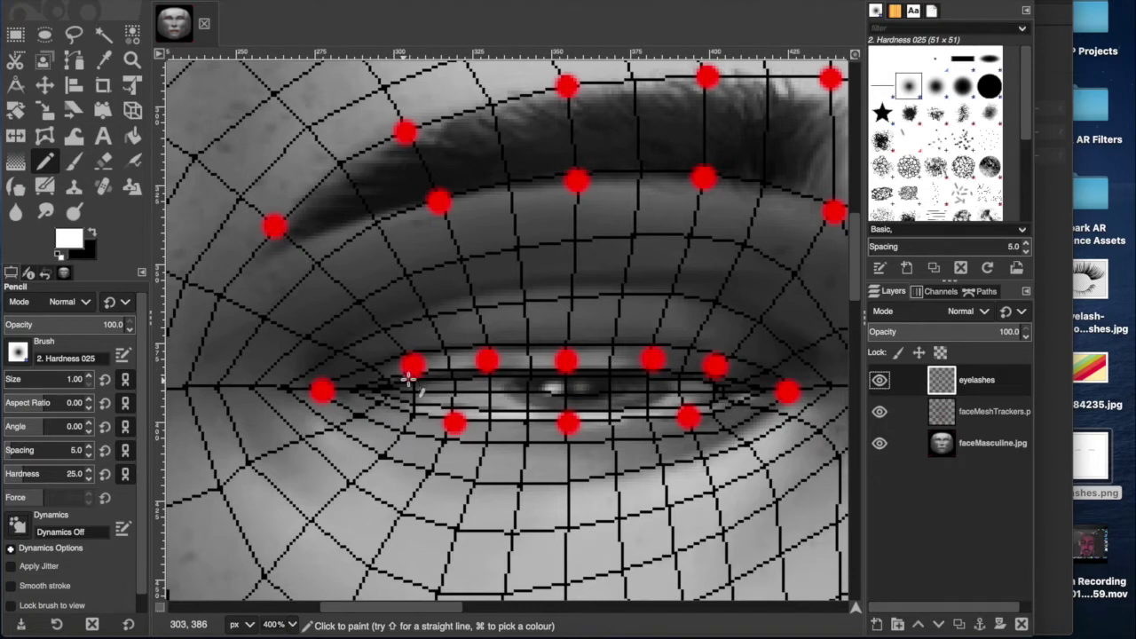
pyautogui.moveTo(385, 379); pyautogui.dragTo(348, 355)
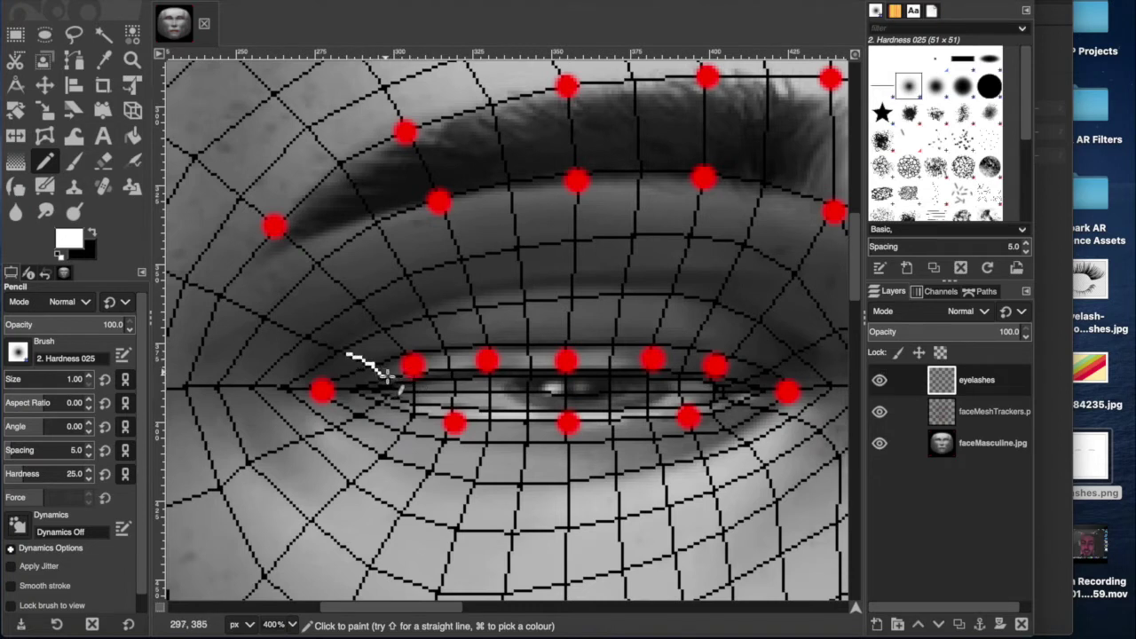
pyautogui.moveTo(387, 365)
pyautogui.mouseDown()
pyautogui.moveTo(384, 338)
pyautogui.moveTo(399, 373)
pyautogui.moveTo(384, 344)
pyautogui.moveTo(391, 371)
pyautogui.moveTo(372, 367)
pyautogui.moveTo(374, 388)
pyautogui.moveTo(383, 383)
pyautogui.moveTo(311, 369)
pyautogui.moveTo(364, 382)
pyautogui.moveTo(326, 383)
pyautogui.mouseUp()
pyautogui.moveTo(404, 369); pyautogui.dragTo(403, 325)
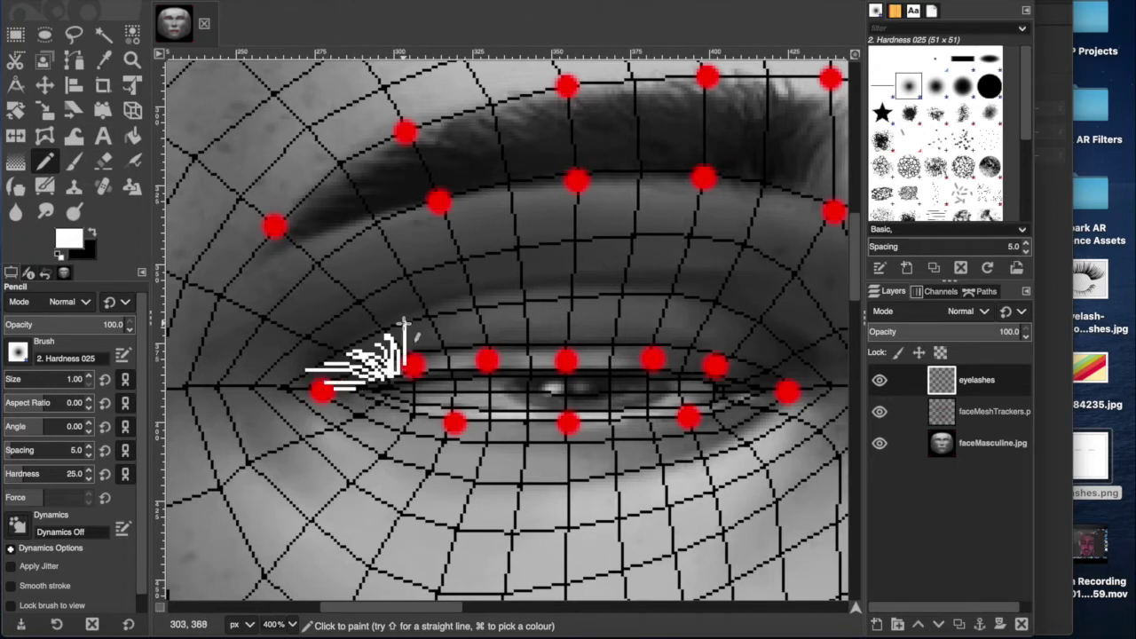
pyautogui.moveTo(406, 369)
pyautogui.mouseDown()
pyautogui.moveTo(417, 334)
pyautogui.moveTo(433, 332)
pyautogui.mouseUp()
pyautogui.moveTo(414, 373); pyautogui.dragTo(441, 330)
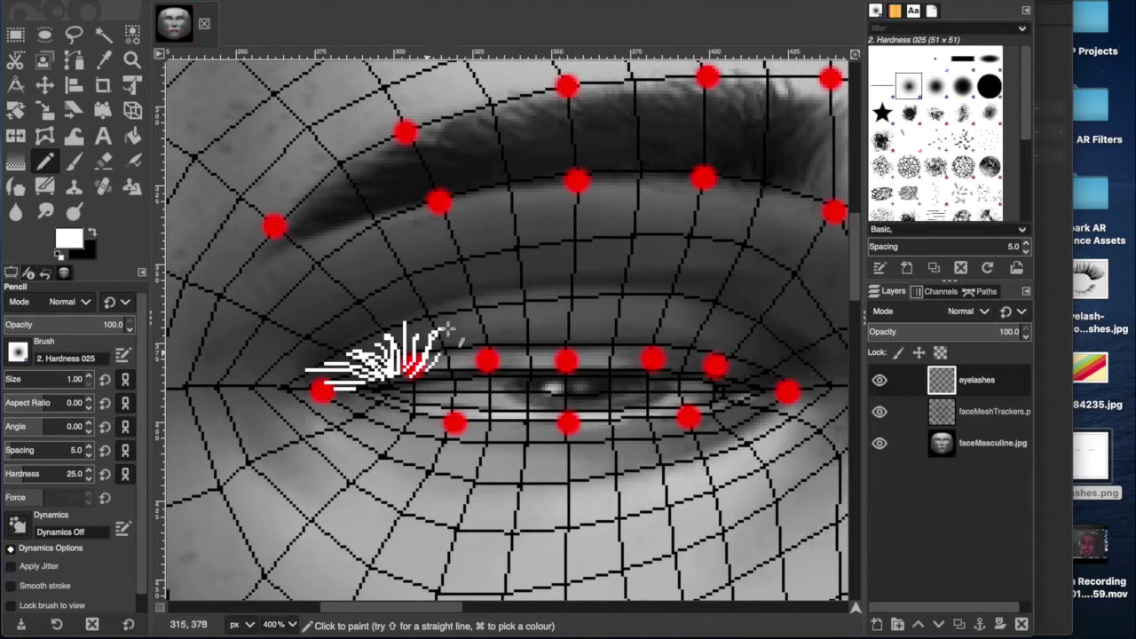
pyautogui.moveTo(417, 371); pyautogui.dragTo(470, 320)
pyautogui.moveTo(450, 360); pyautogui.dragTo(484, 321)
pyautogui.moveTo(452, 366); pyautogui.dragTo(470, 327)
pyautogui.moveTo(460, 365)
pyautogui.mouseDown()
pyautogui.moveTo(490, 294)
pyautogui.moveTo(486, 320)
pyautogui.mouseUp()
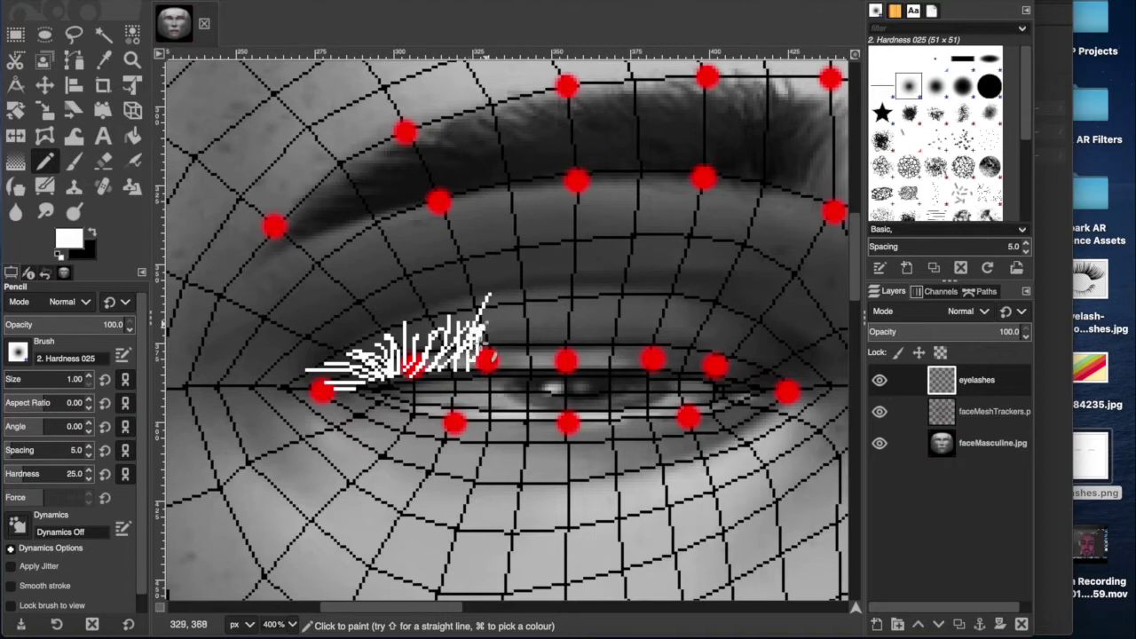
pyautogui.moveTo(494, 364)
pyautogui.mouseDown()
pyautogui.moveTo(499, 289)
pyautogui.moveTo(506, 359)
pyautogui.moveTo(536, 308)
pyautogui.mouseUp()
pyautogui.moveTo(522, 362); pyautogui.dragTo(512, 311)
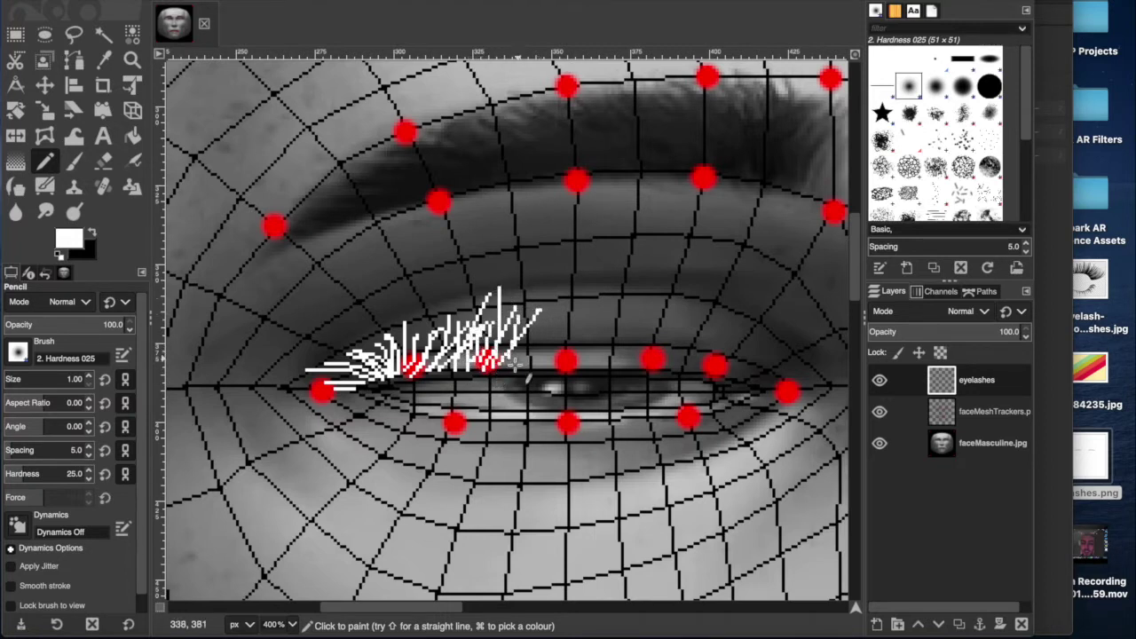
pyautogui.moveTo(509, 361)
pyautogui.mouseDown()
pyautogui.moveTo(536, 333)
pyautogui.moveTo(527, 363)
pyautogui.moveTo(548, 326)
pyautogui.moveTo(537, 311)
pyautogui.moveTo(539, 360)
pyautogui.moveTo(554, 311)
pyautogui.mouseUp()
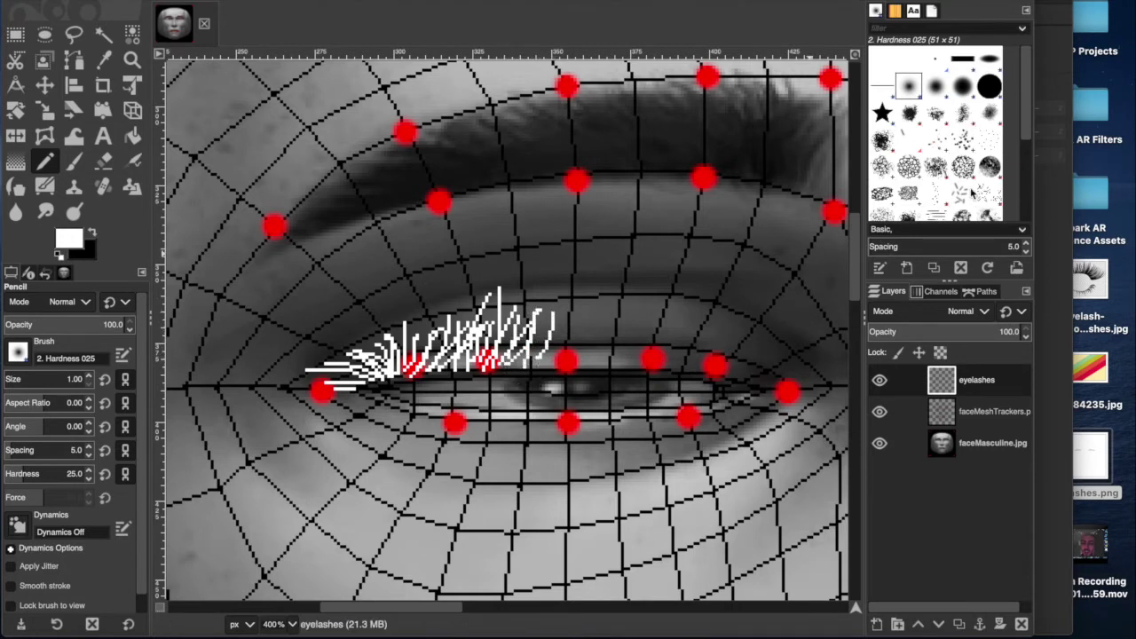
# Add white lashes from the eye centre past the outer corner, plus one more at the inner corner
pyautogui.moveTo(548, 363)
pyautogui.mouseDown()
pyautogui.moveTo(582, 290)
pyautogui.moveTo(577, 353)
pyautogui.moveTo(637, 269)
pyautogui.mouseUp()
pyautogui.moveTo(584, 372); pyautogui.dragTo(591, 318)
pyautogui.moveTo(586, 367); pyautogui.dragTo(617, 307)
pyautogui.moveTo(605, 355)
pyautogui.mouseDown()
pyautogui.moveTo(641, 251)
pyautogui.moveTo(628, 313)
pyautogui.mouseUp()
pyautogui.moveTo(609, 364)
pyautogui.mouseDown()
pyautogui.moveTo(668, 309)
pyautogui.moveTo(643, 362)
pyautogui.mouseUp()
pyautogui.moveTo(684, 309); pyautogui.dragTo(651, 364)
pyautogui.moveTo(662, 320)
pyautogui.mouseDown()
pyautogui.moveTo(621, 366)
pyautogui.moveTo(694, 323)
pyautogui.moveTo(656, 368)
pyautogui.mouseUp()
pyautogui.moveTo(710, 327)
pyautogui.mouseDown()
pyautogui.moveTo(657, 371)
pyautogui.moveTo(685, 377)
pyautogui.moveTo(730, 327)
pyautogui.mouseUp()
pyautogui.moveTo(681, 372); pyautogui.dragTo(732, 340)
pyautogui.moveTo(702, 375)
pyautogui.mouseDown()
pyautogui.moveTo(753, 355)
pyautogui.moveTo(765, 336)
pyautogui.mouseUp()
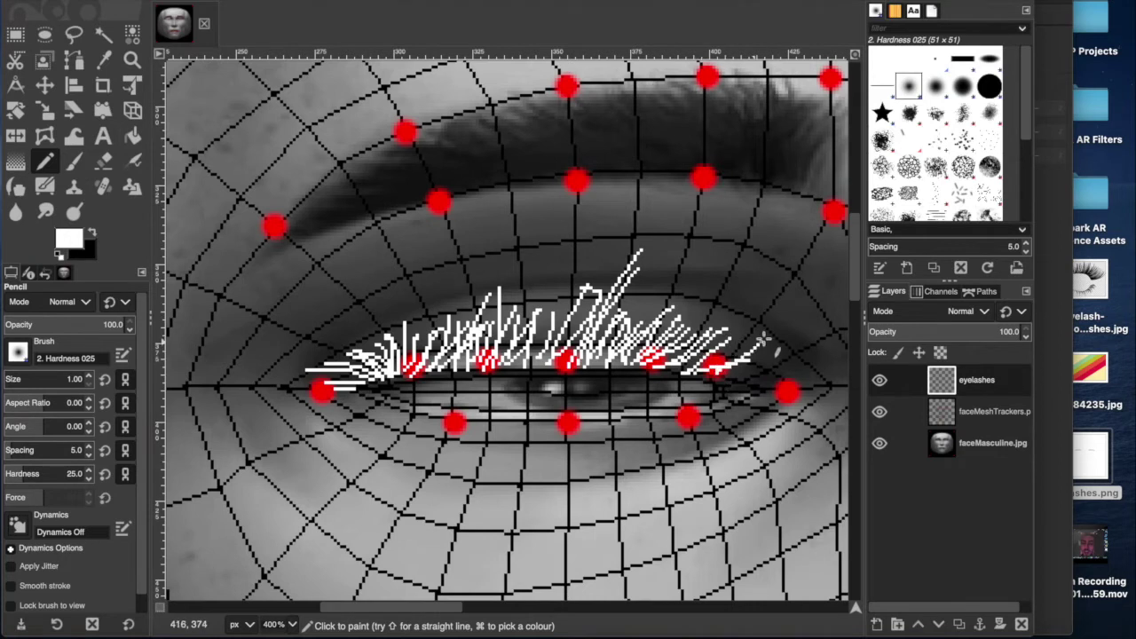
pyautogui.moveTo(721, 377); pyautogui.dragTo(783, 322)
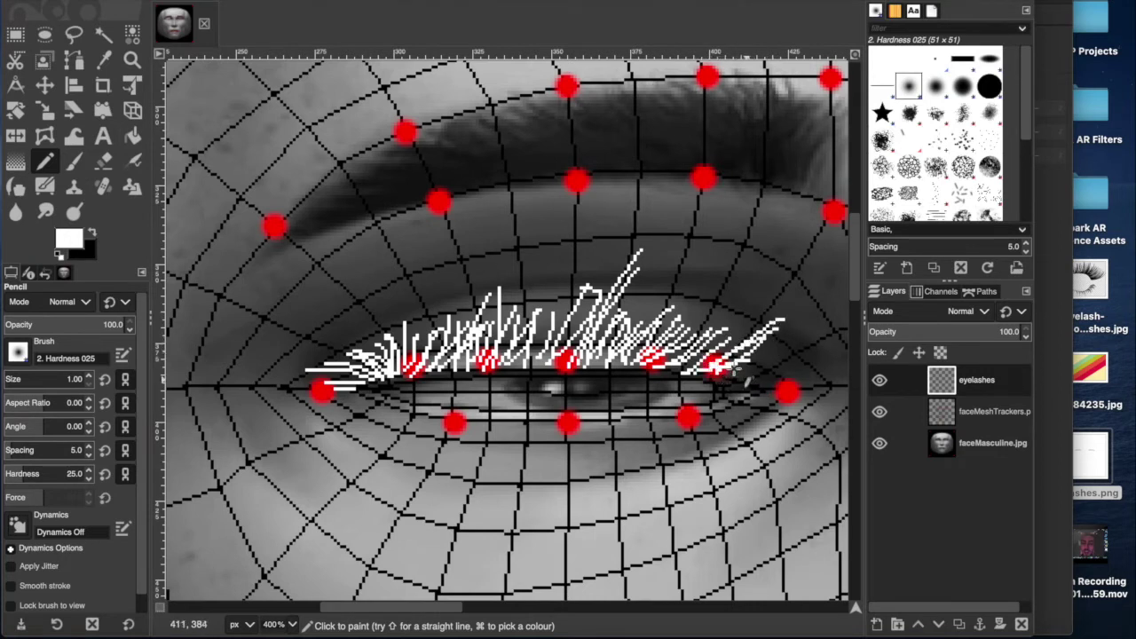
pyautogui.moveTo(746, 377)
pyautogui.mouseDown()
pyautogui.moveTo(793, 350)
pyautogui.moveTo(743, 371)
pyautogui.moveTo(796, 372)
pyautogui.moveTo(768, 384)
pyautogui.moveTo(826, 367)
pyautogui.mouseUp()
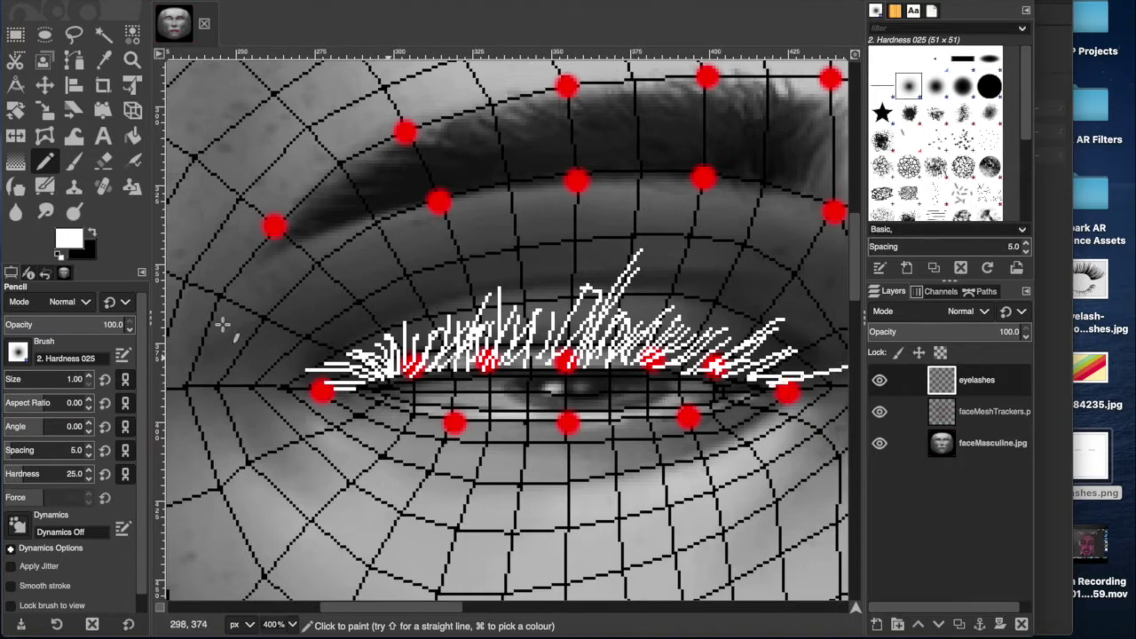
pyautogui.moveTo(359, 383); pyautogui.dragTo(300, 366)
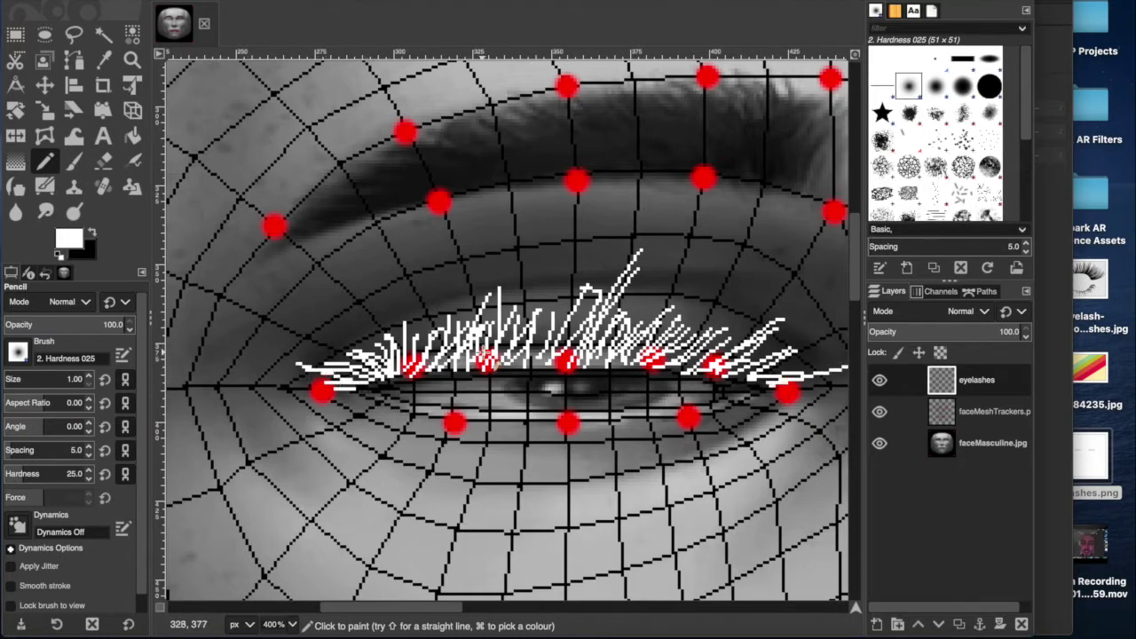
pyautogui.keyDown('ctrl'); pyautogui.scroll(-3, 561, 371); pyautogui.keyUp('ctrl')
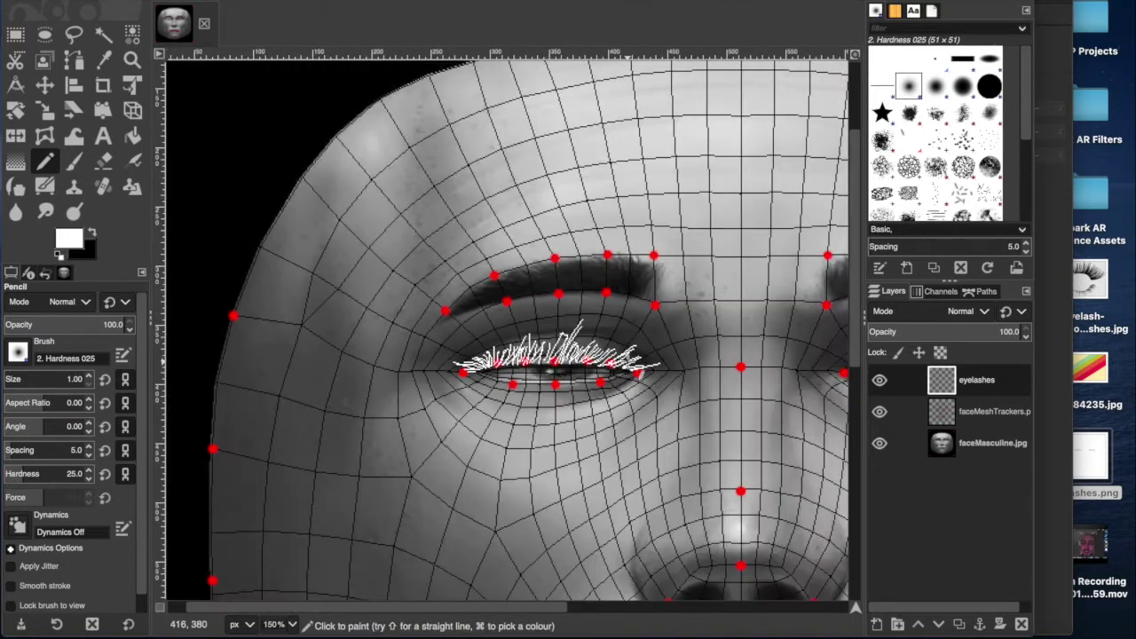
# Show faceMasculine.jpg with faceMeshTrackers hidden, and undo a stray test lash on the right eye
pyautogui.keyDown('shift'); pyautogui.hscroll(4, 639, 371); pyautogui.keyUp('shift')
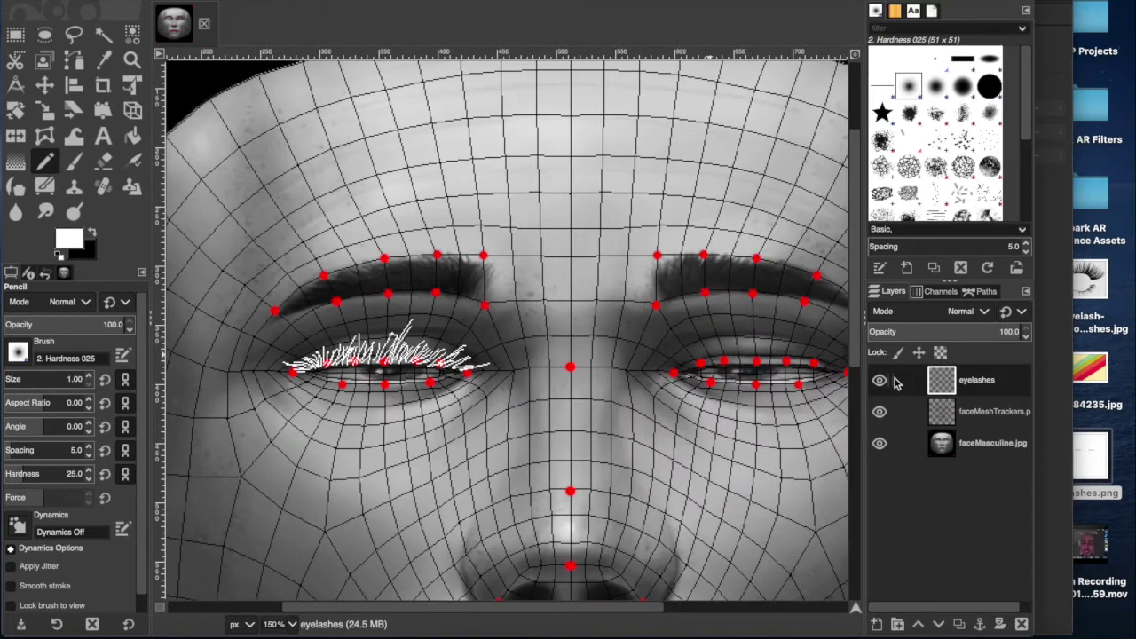
pyautogui.click(881, 441)
pyautogui.click(880, 413)
pyautogui.click(880, 443)
pyautogui.click(879, 412)
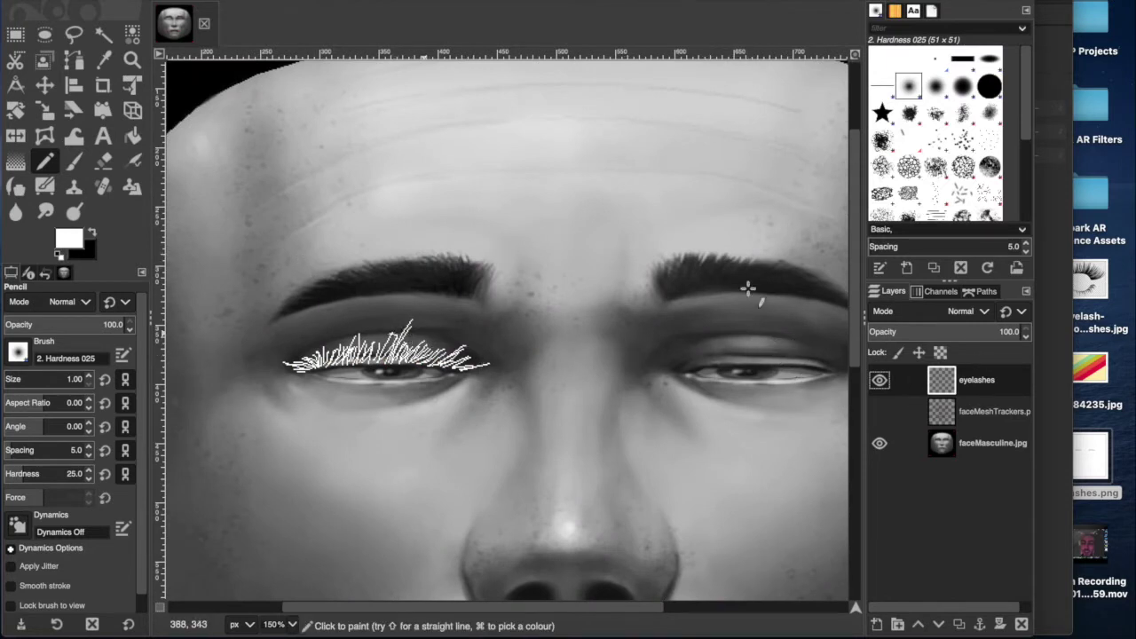
pyautogui.moveTo(755, 317); pyautogui.dragTo(710, 362)
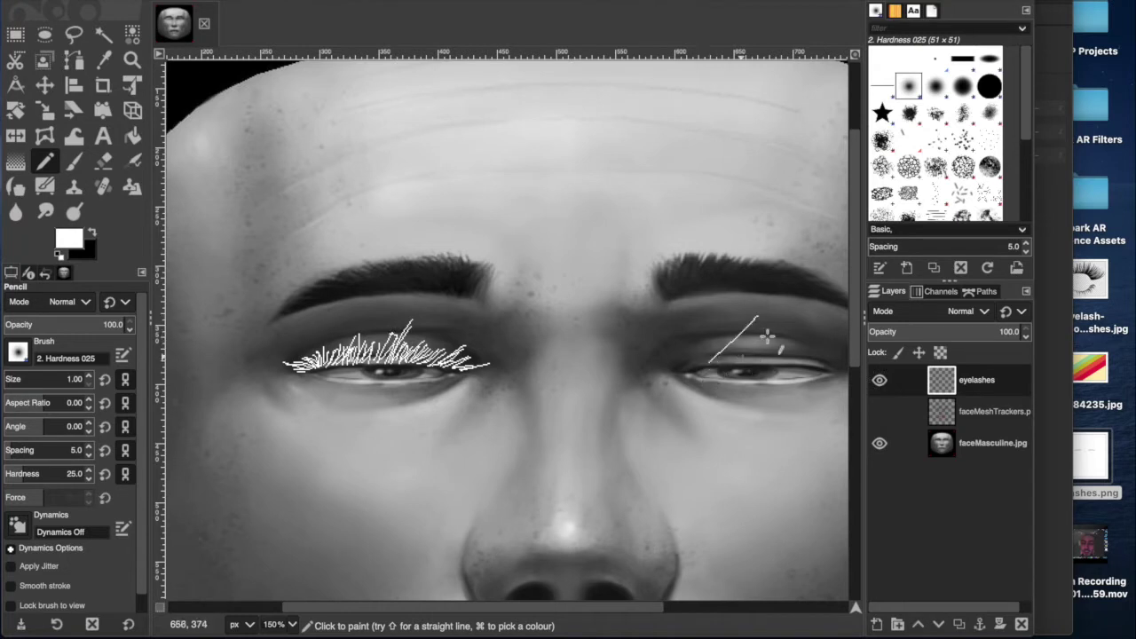
pyautogui.press('super+z')
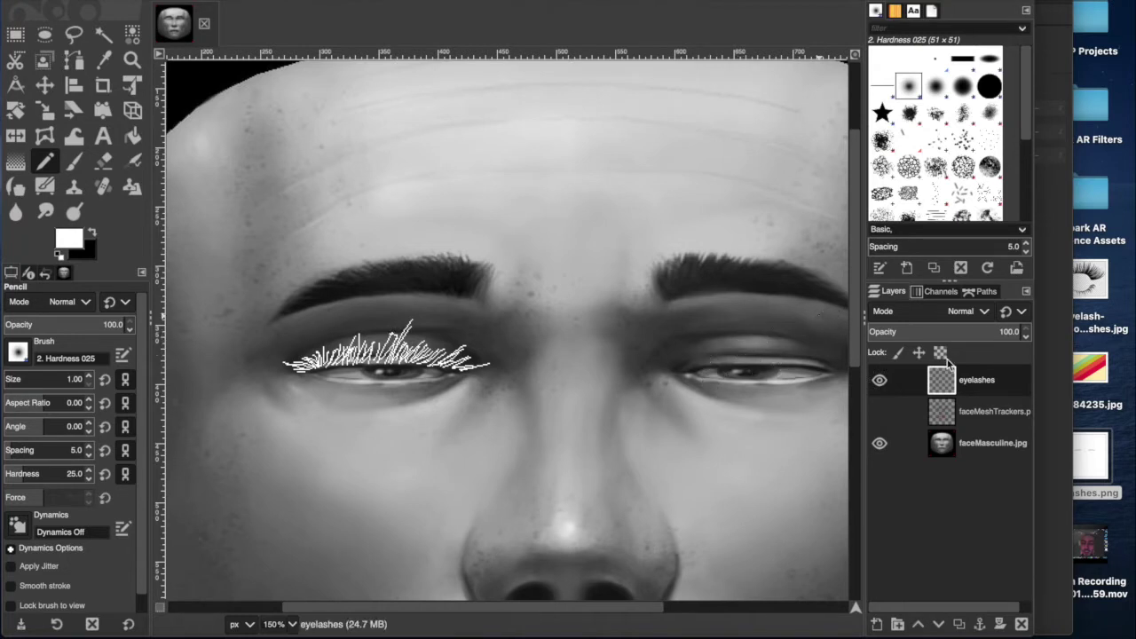
# Duplicate the eyelashes layer as 'eyelashes copy' and make the copy the active layer
pyautogui.rightClick(964, 380)
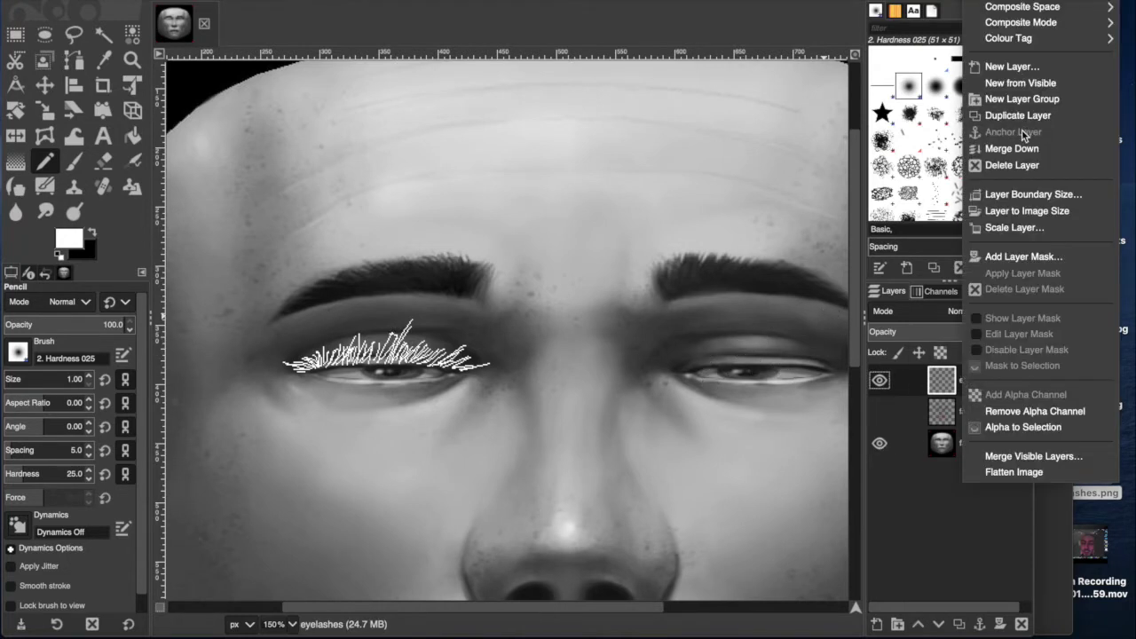
pyautogui.click(1003, 114)
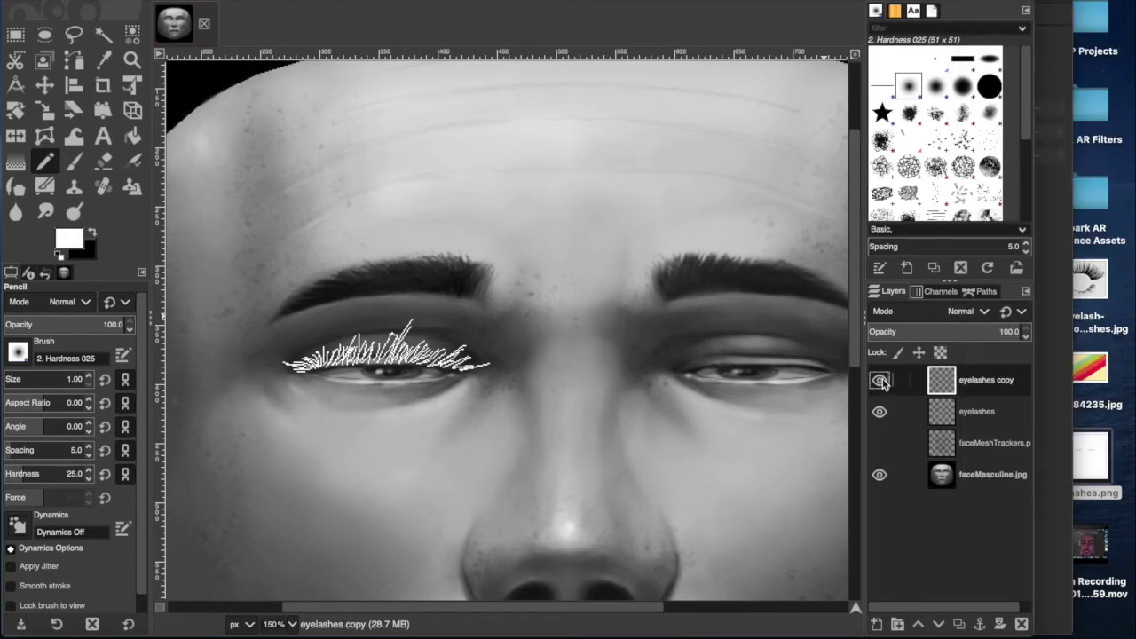
pyautogui.click(956, 404)
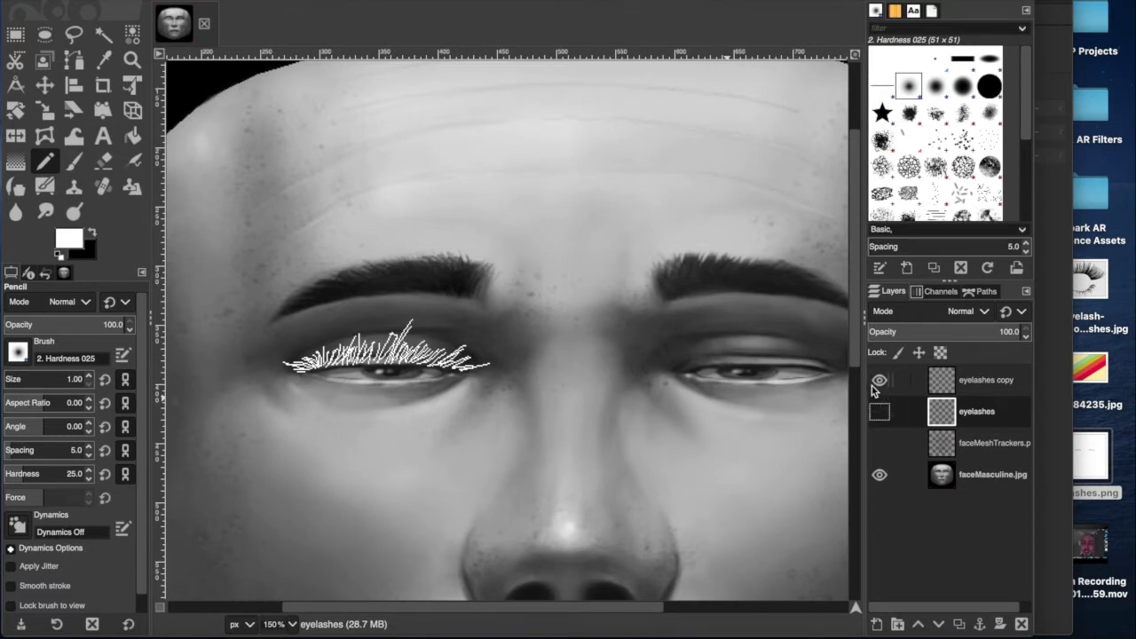
pyautogui.click(968, 377)
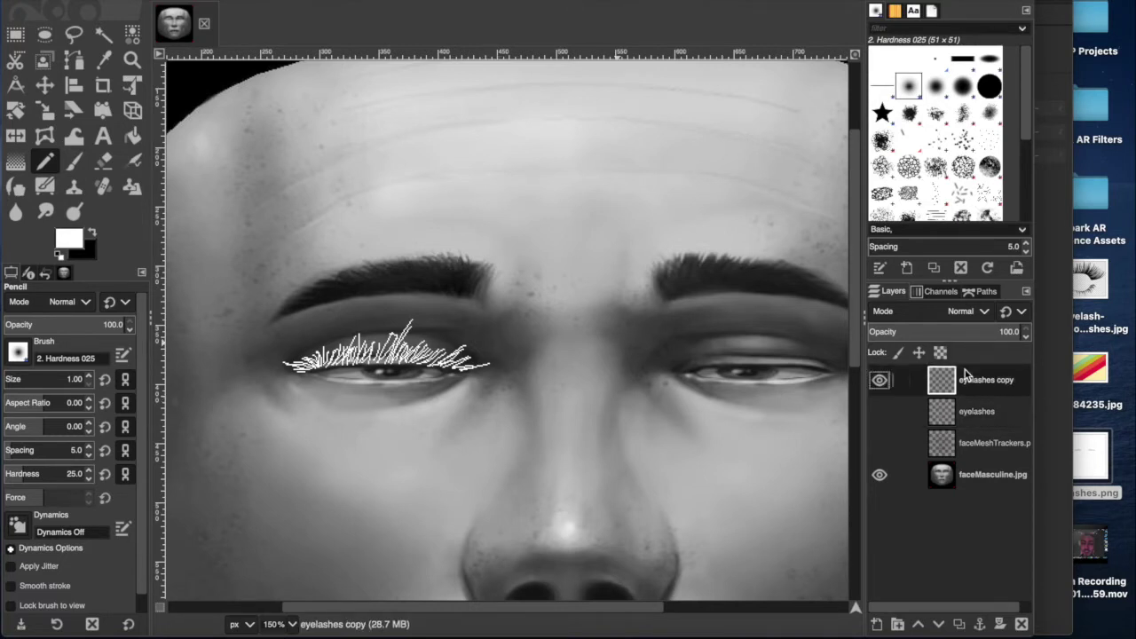
# Flip the eyelashes copy horizontally onto the right eye and make the original eyelashes layer visible
pyautogui.click(18, 138)
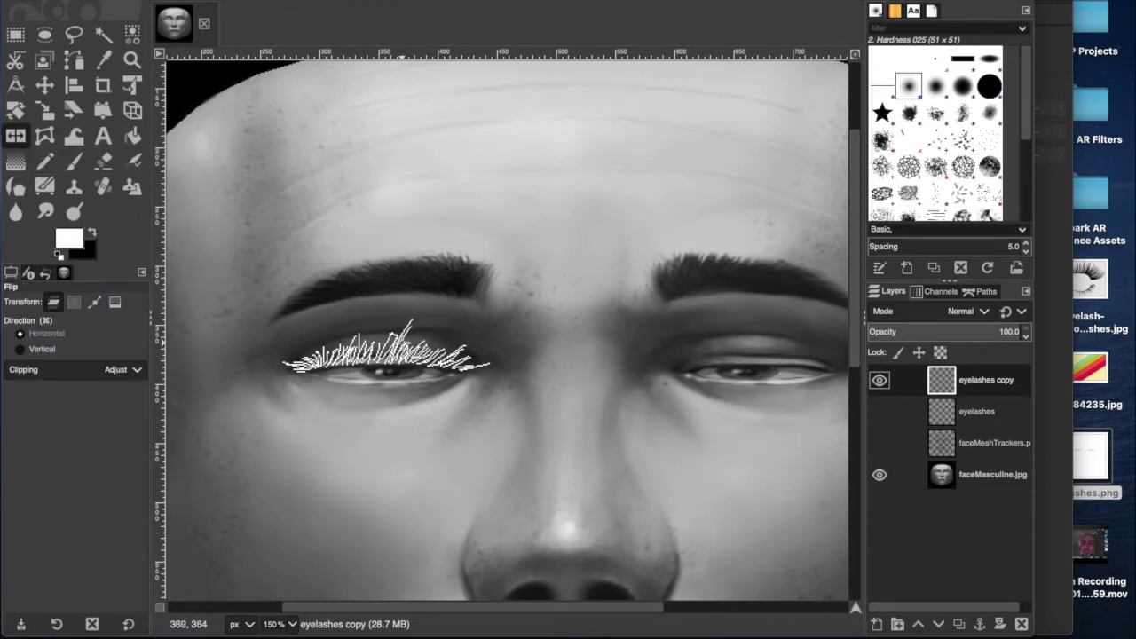
pyautogui.click(402, 342)
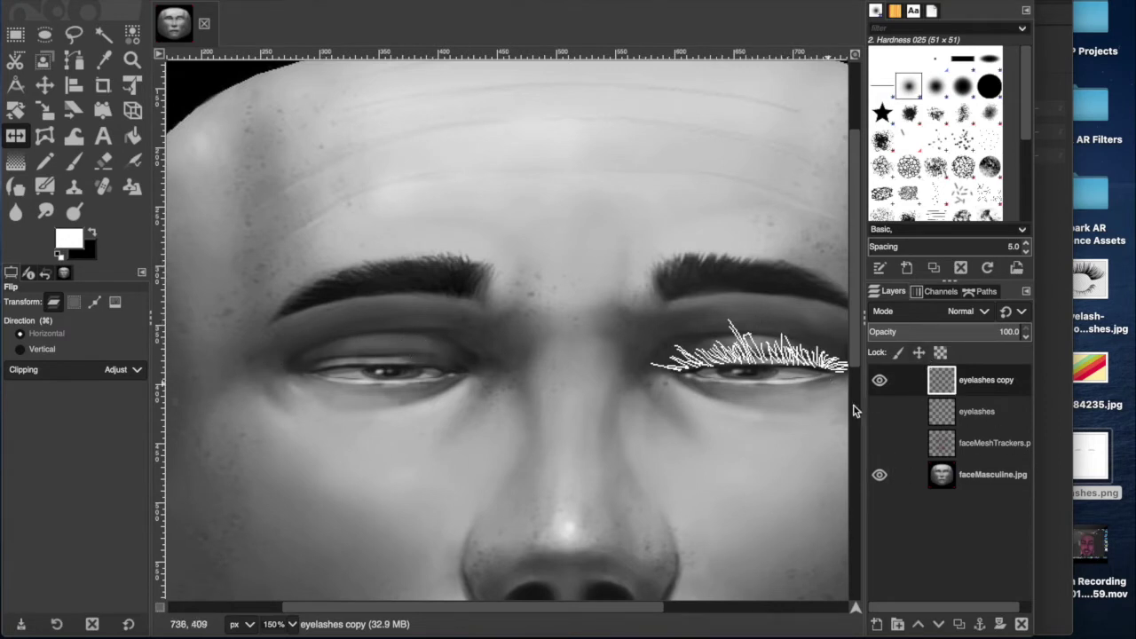
pyautogui.click(880, 412)
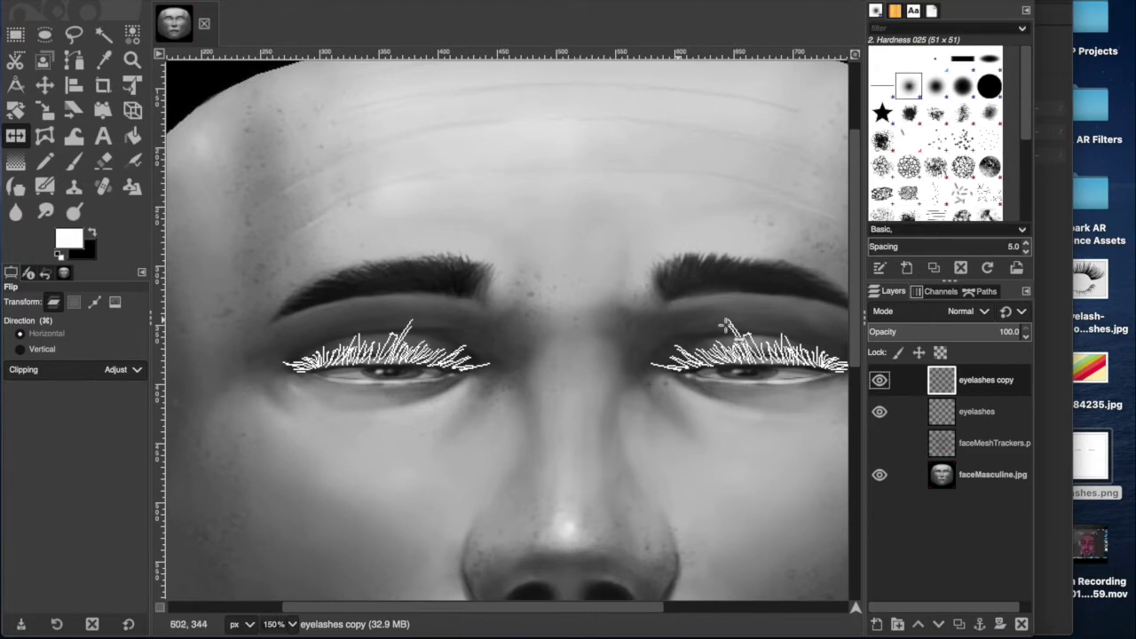
pyautogui.hscroll(3, 647, 344)
pyautogui.hscroll(-7, 646, 344)
pyautogui.hscroll(8, 648, 345)
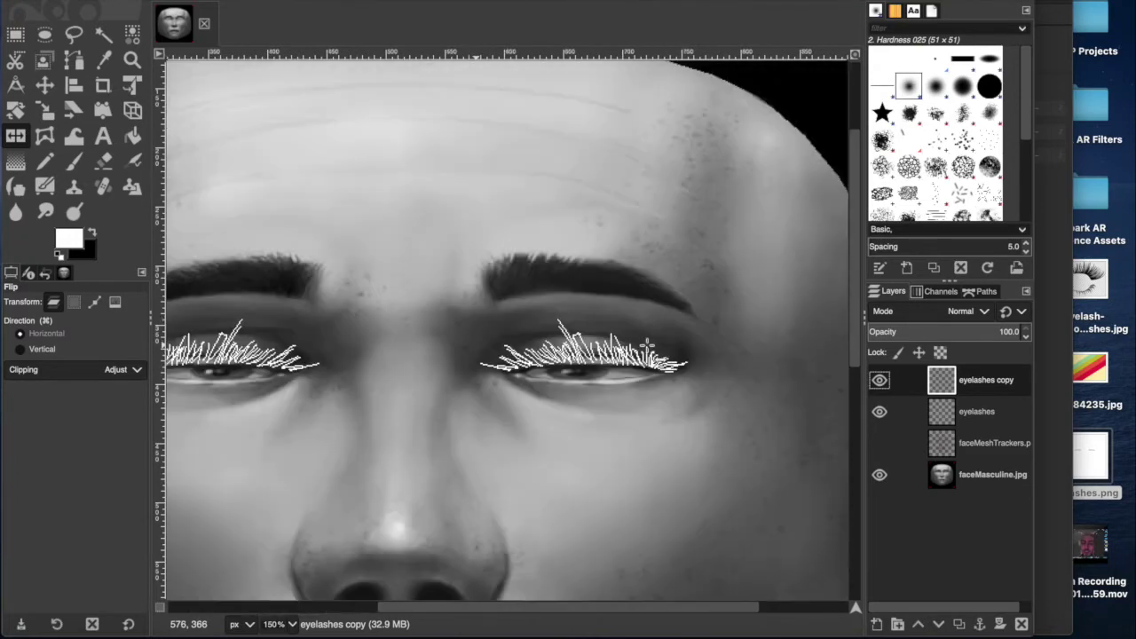
pyautogui.click(979, 412)
pyautogui.click(972, 380)
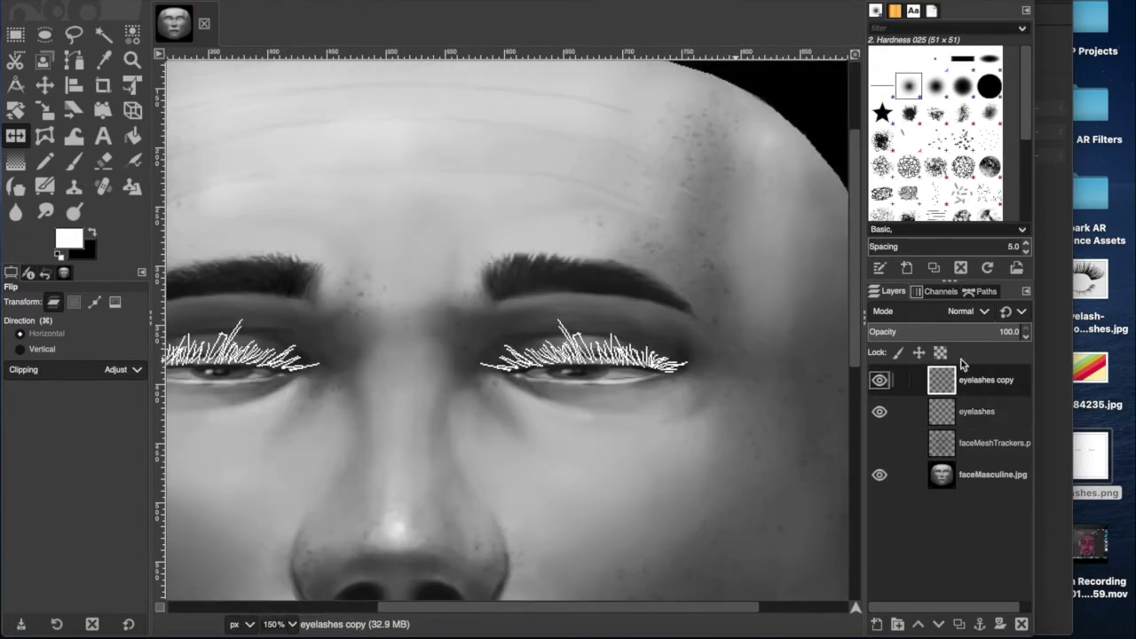
# Erase the stray lash above the right eye with an enlarged eraser, undoing the over-erase
pyautogui.click(102, 162)
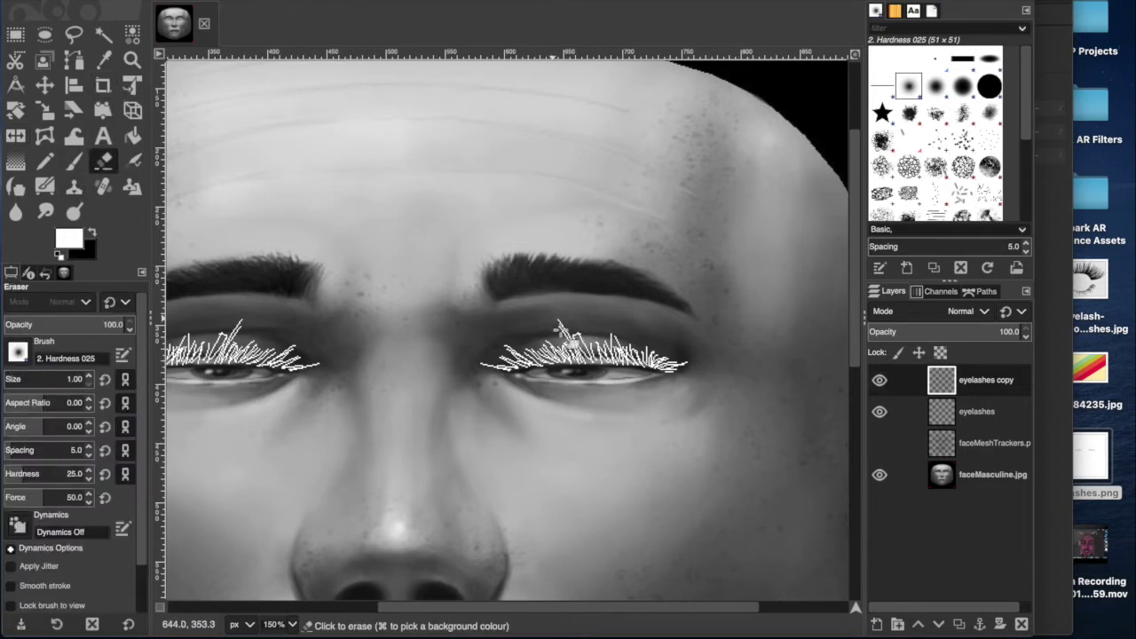
pyautogui.click(554, 321)
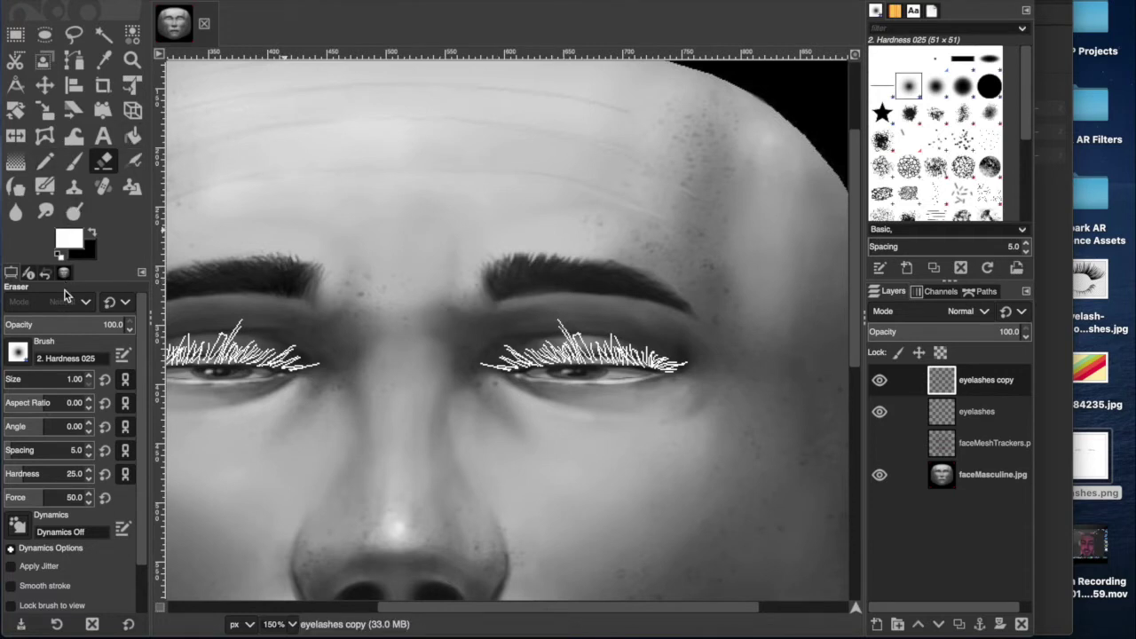
pyautogui.moveTo(64, 372); pyautogui.dragTo(80, 373)
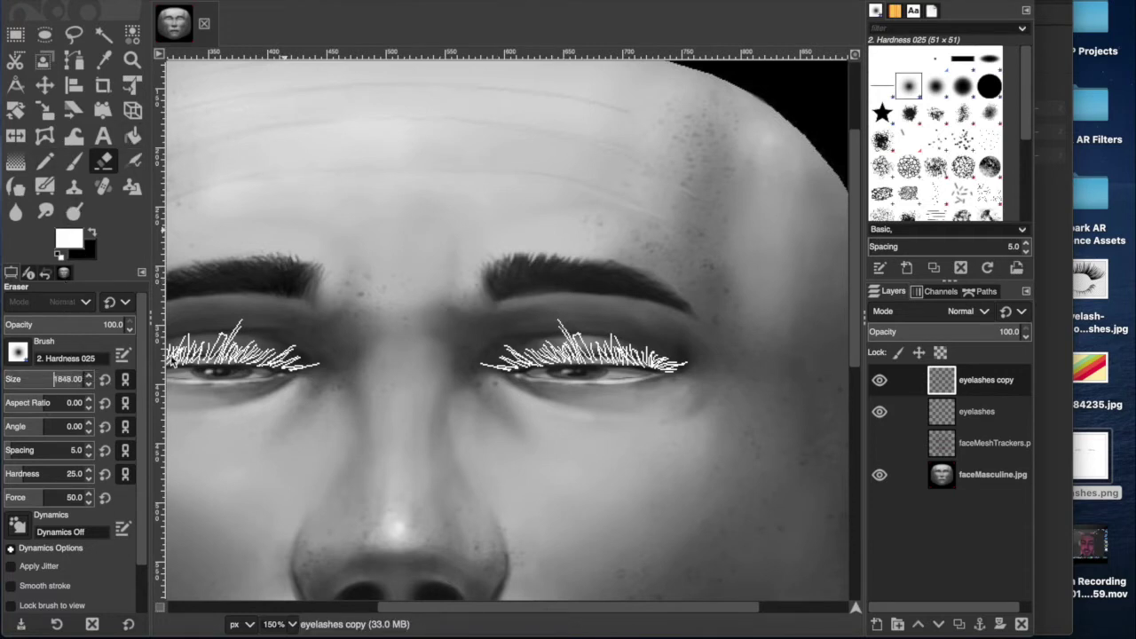
pyautogui.click(572, 357)
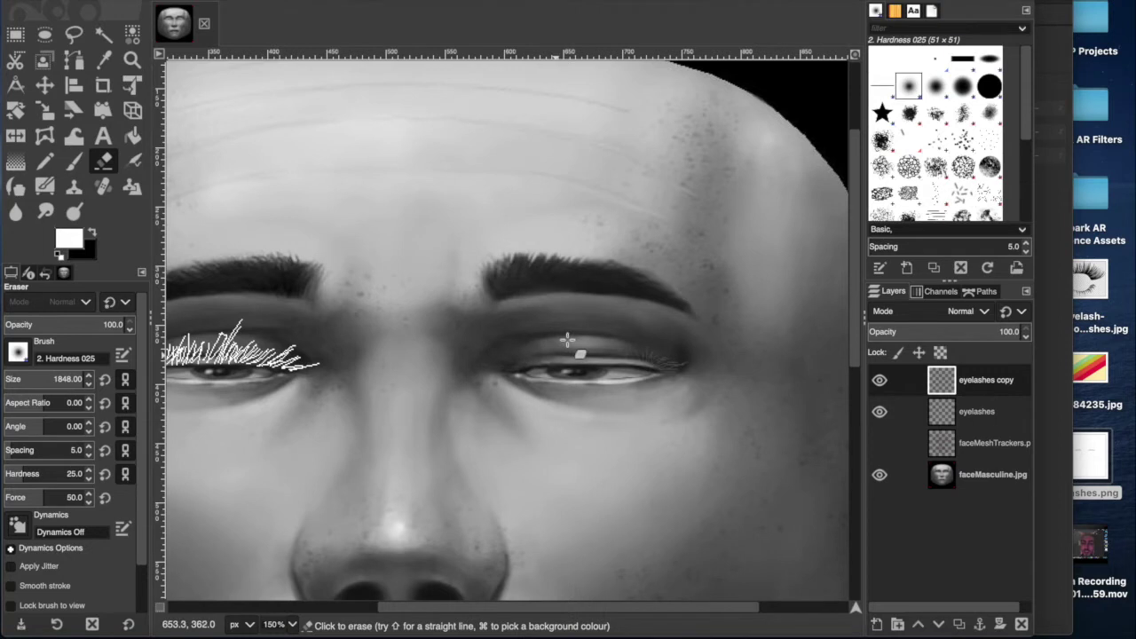
pyautogui.press('super+z')
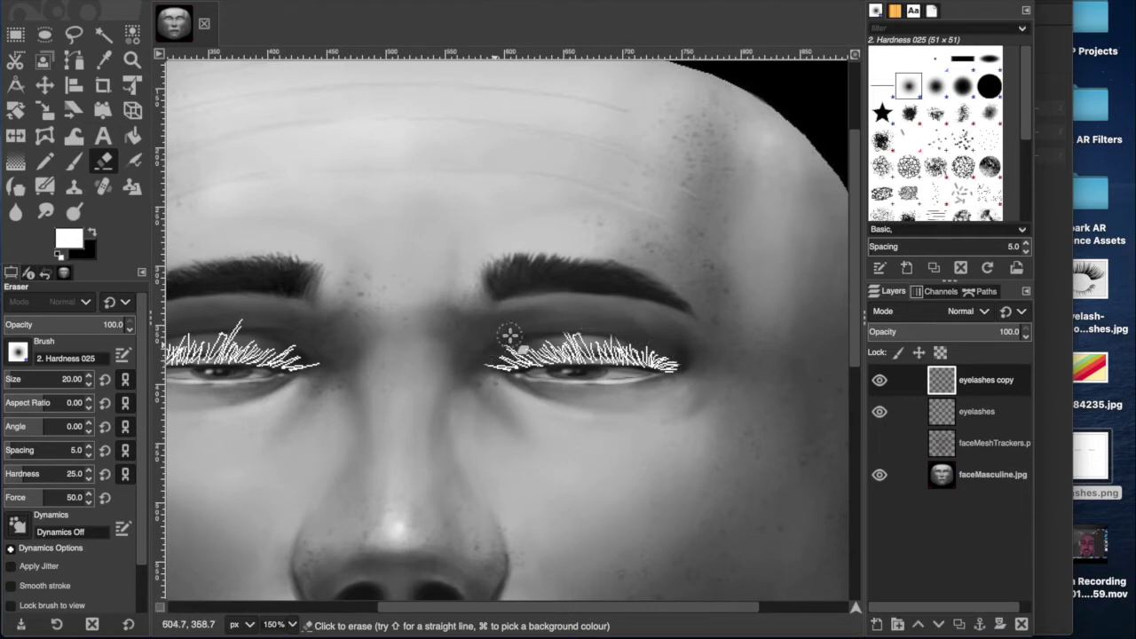
# Hide faceMasculine.jpg so only the lashes remain on a transparent background
pyautogui.hscroll(-5, 372, 366)
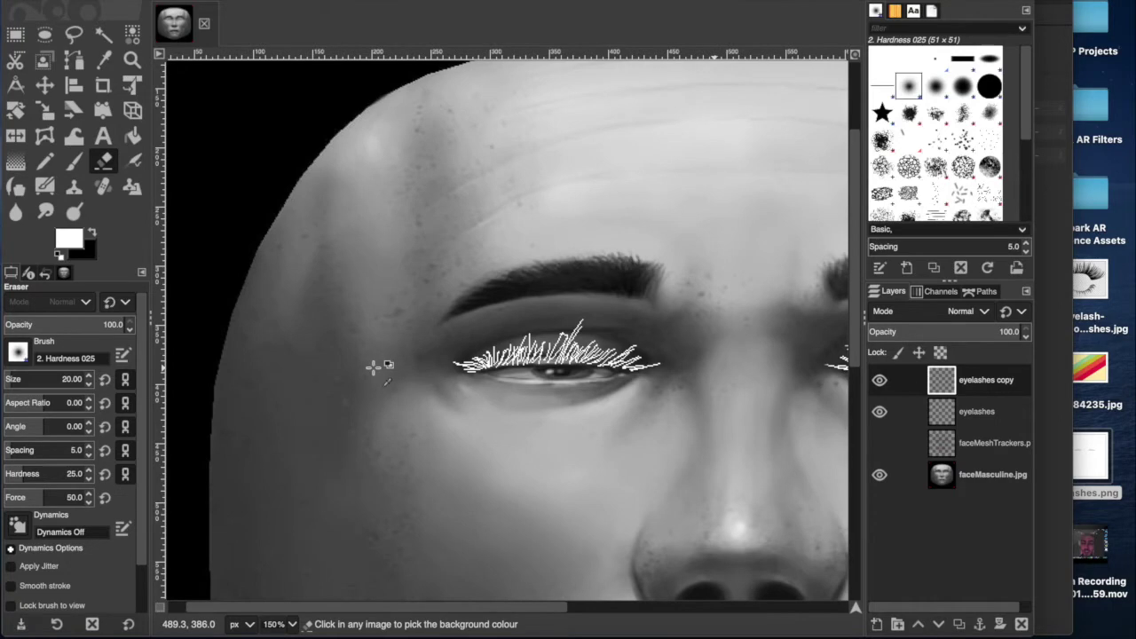
pyautogui.keyDown('ctrl'); pyautogui.scroll(-2, 373, 366); pyautogui.keyUp('ctrl')
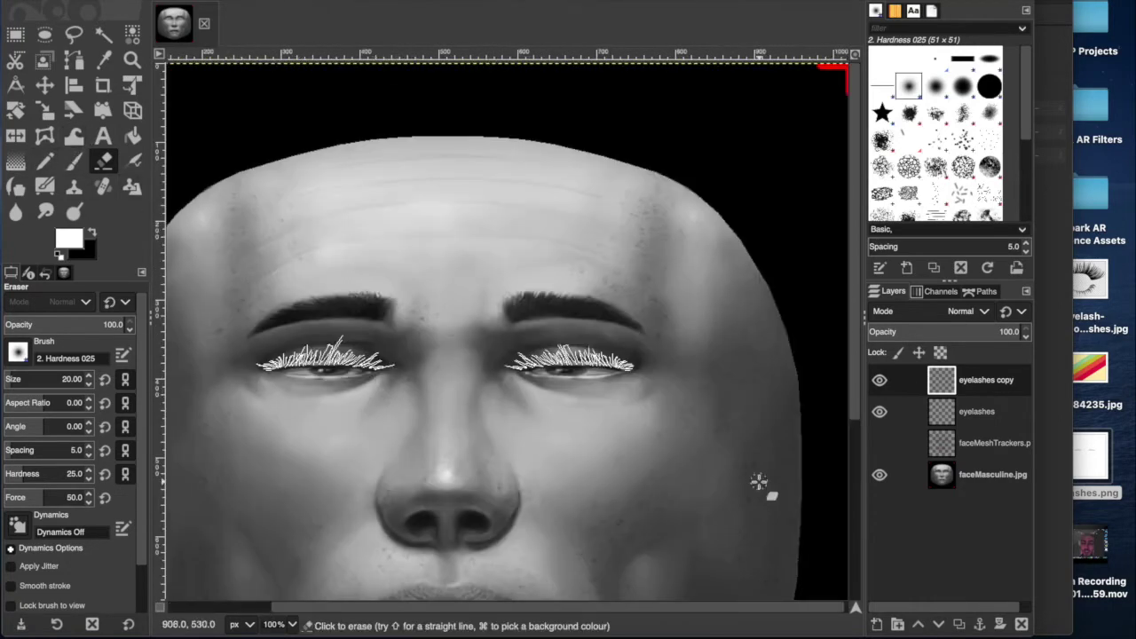
pyautogui.click(879, 475)
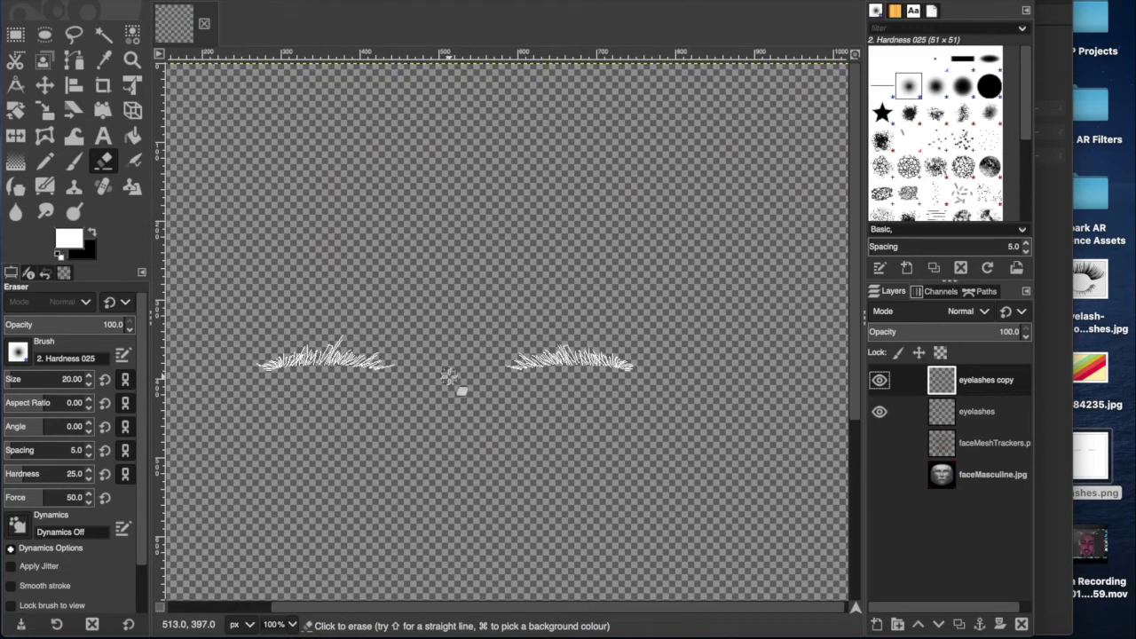
pyautogui.press('super+shift+e')
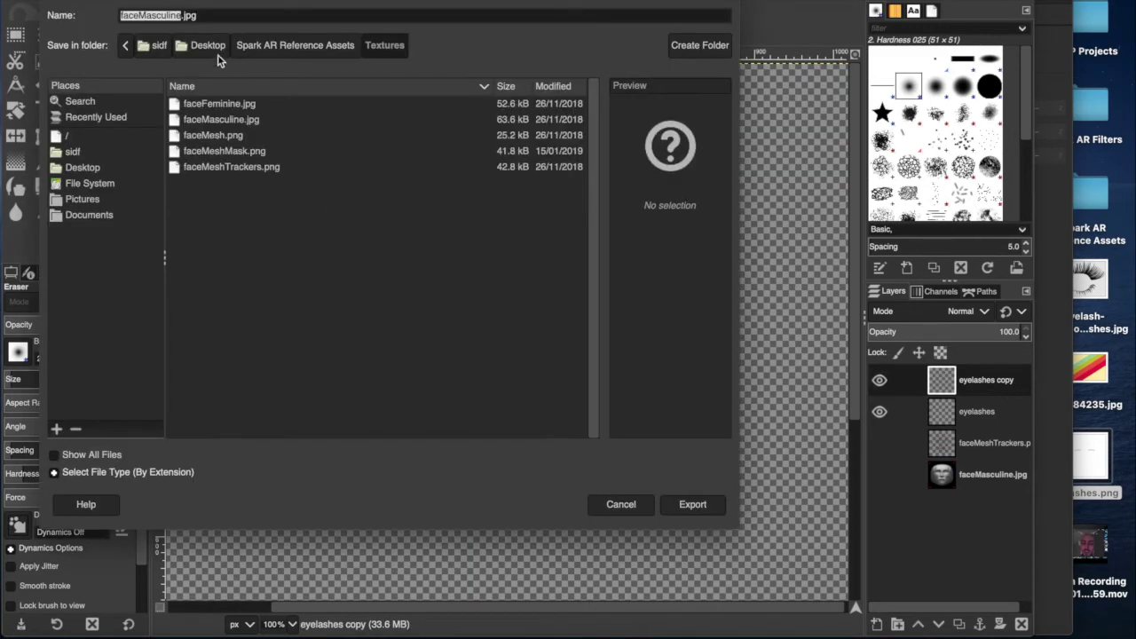
# Export the lash drawing to the Desktop as eyelashes.png, replacing the existing file
pyautogui.click(205, 45)
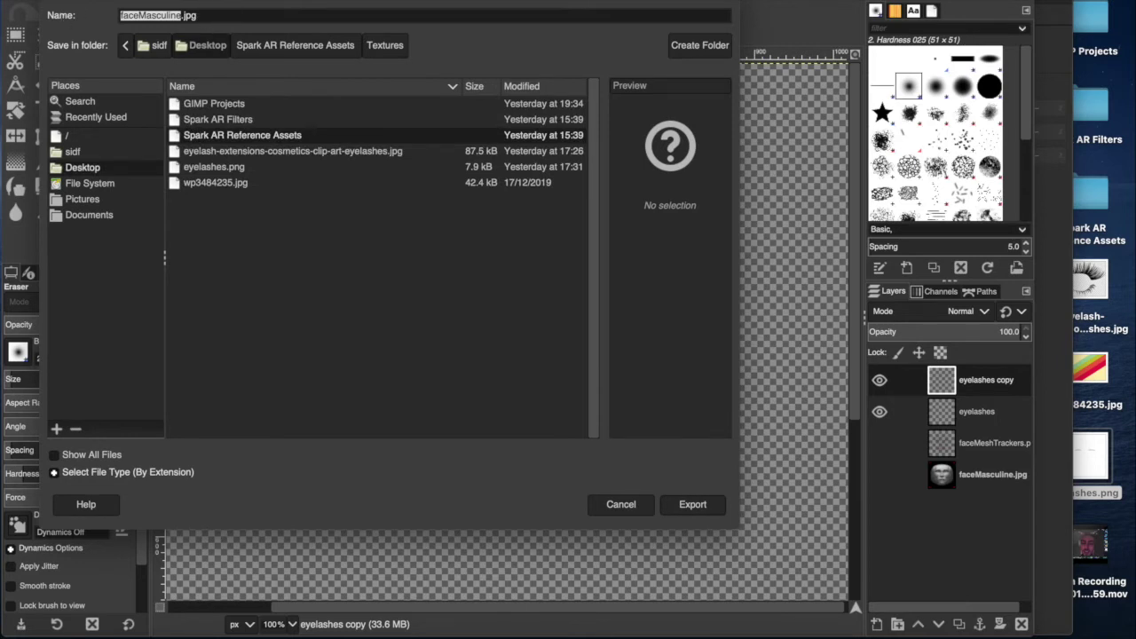
pyautogui.tripleClick(188, 15)
pyautogui.write('eyelashes.png')
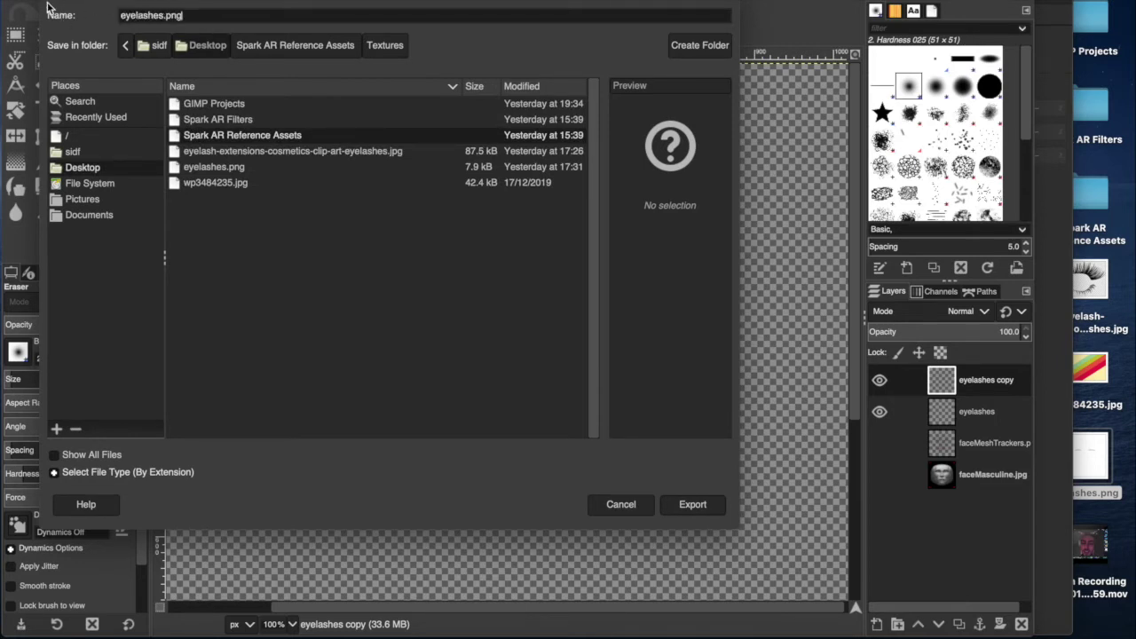
pyautogui.press('Return')
pyautogui.press('Return')
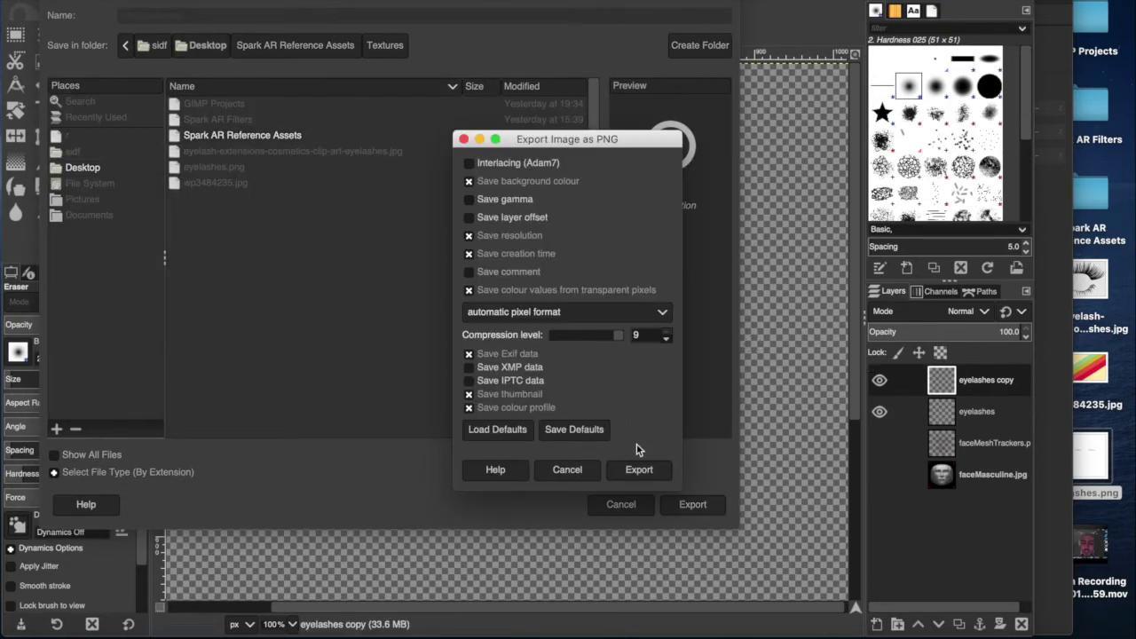
pyautogui.press('Return')
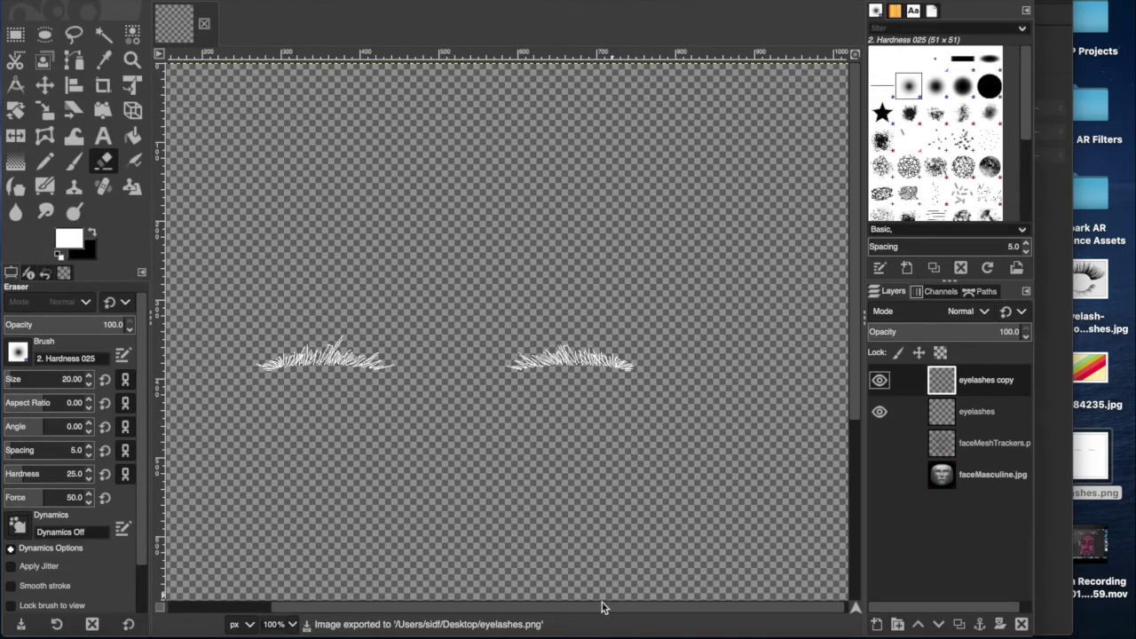
# Insert a Face Mesh into the Spark AR scene and give it a new material
pyautogui.click(393, 632)
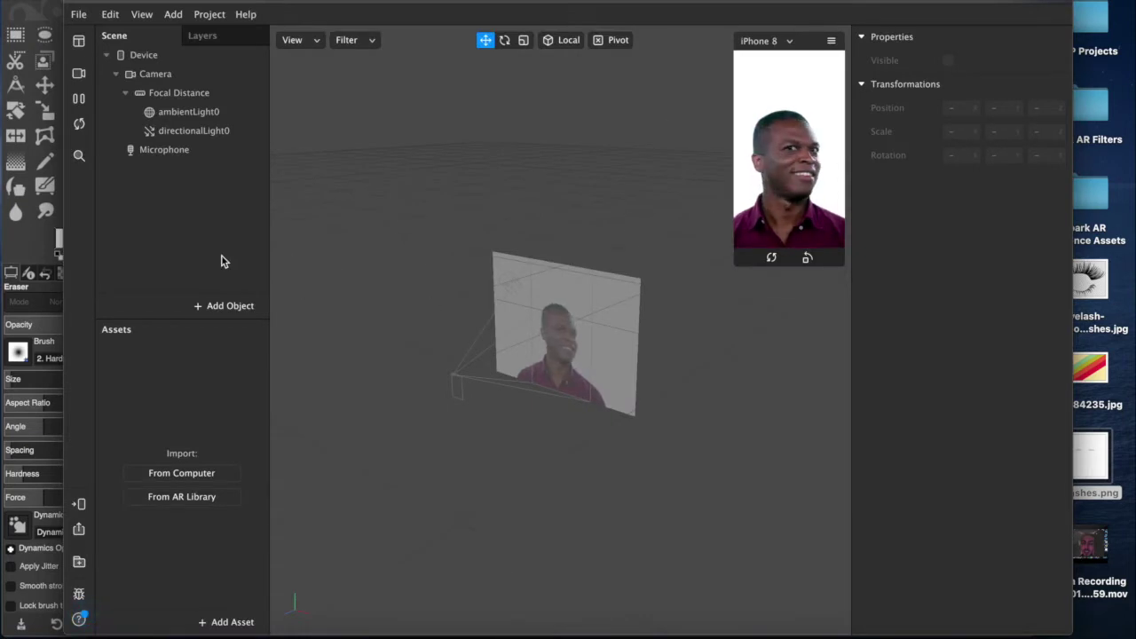
pyautogui.click(206, 305)
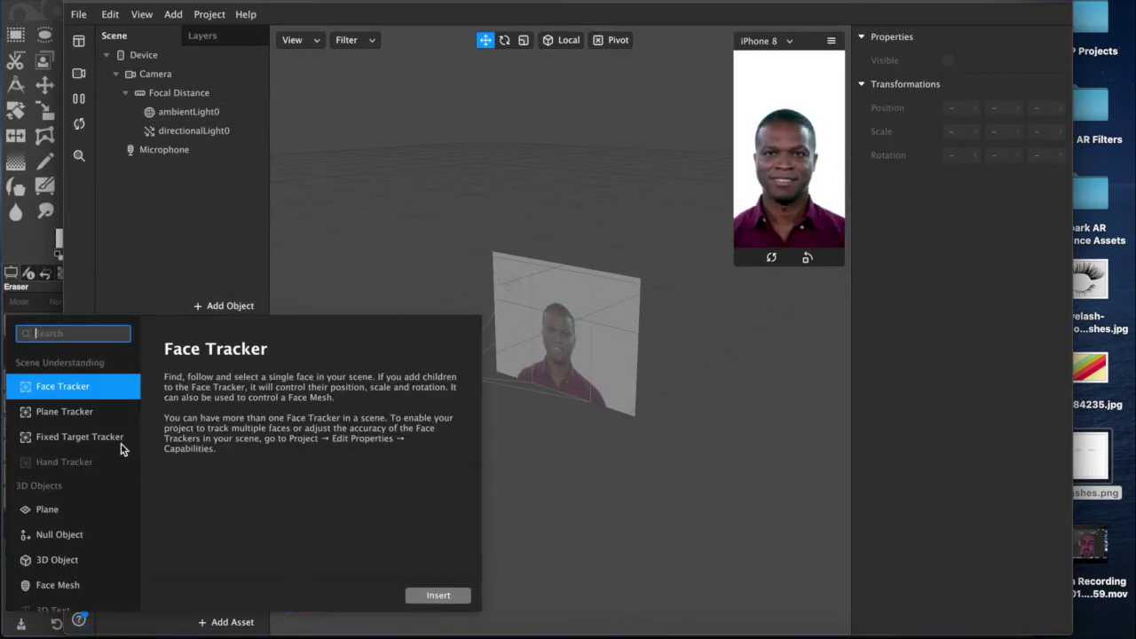
pyautogui.click(40, 586)
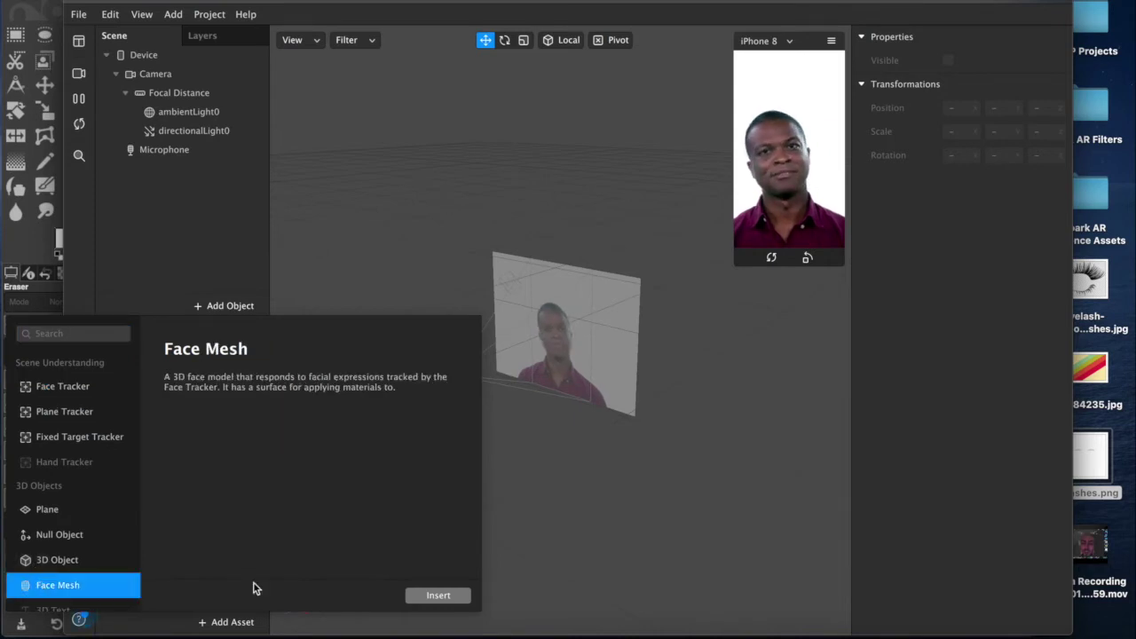
pyautogui.click(412, 600)
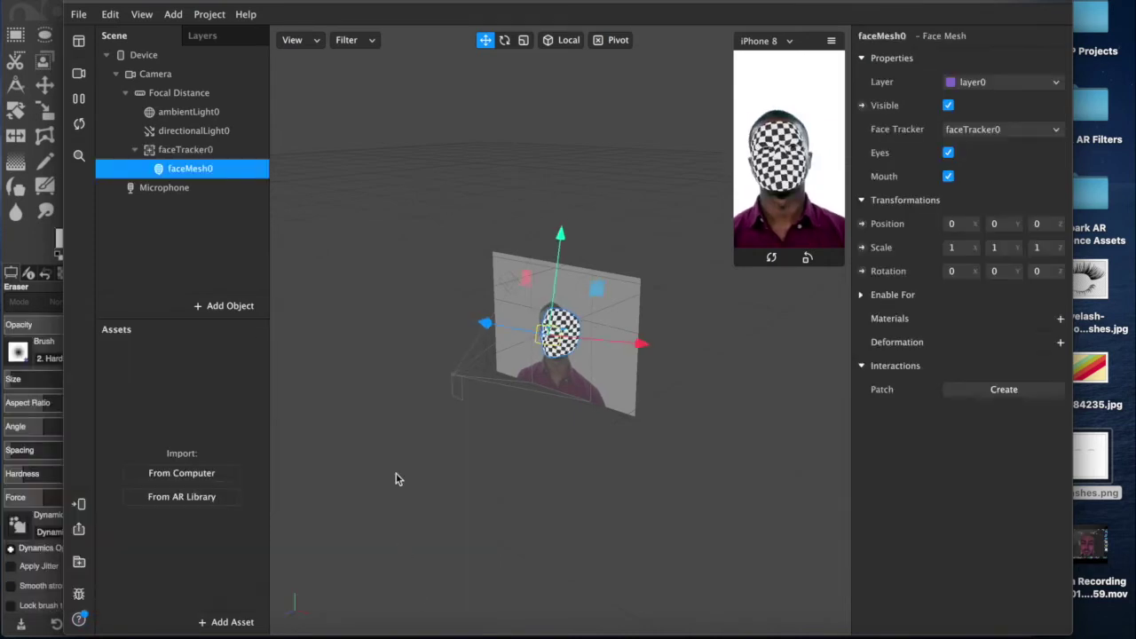
pyautogui.click(1063, 321)
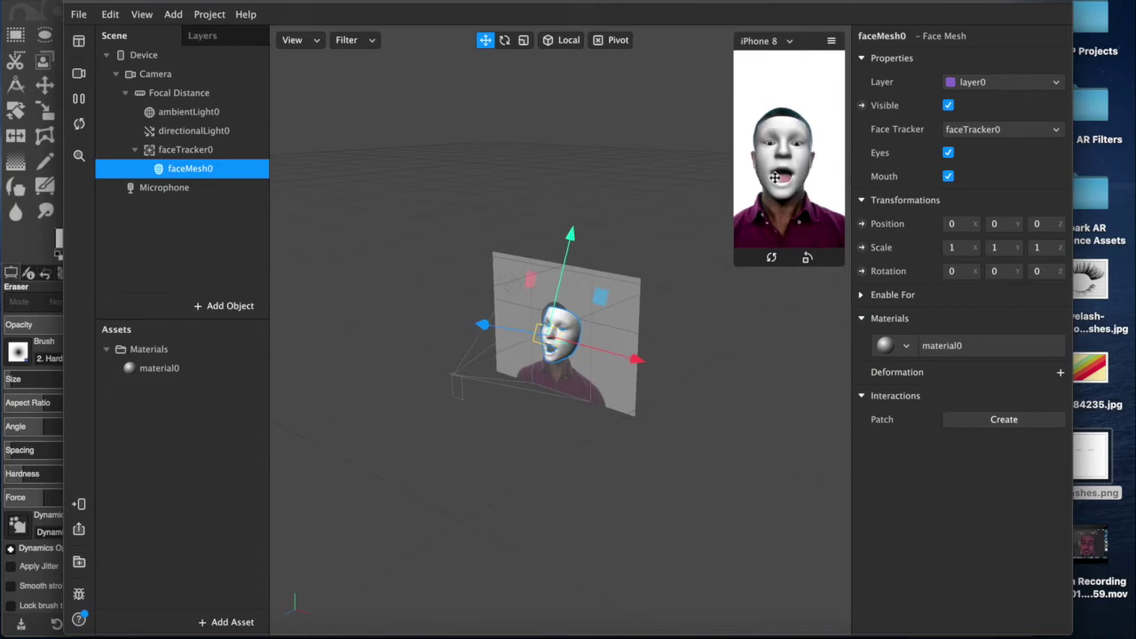
pyautogui.moveTo(735, 182); pyautogui.dragTo(641, 201)
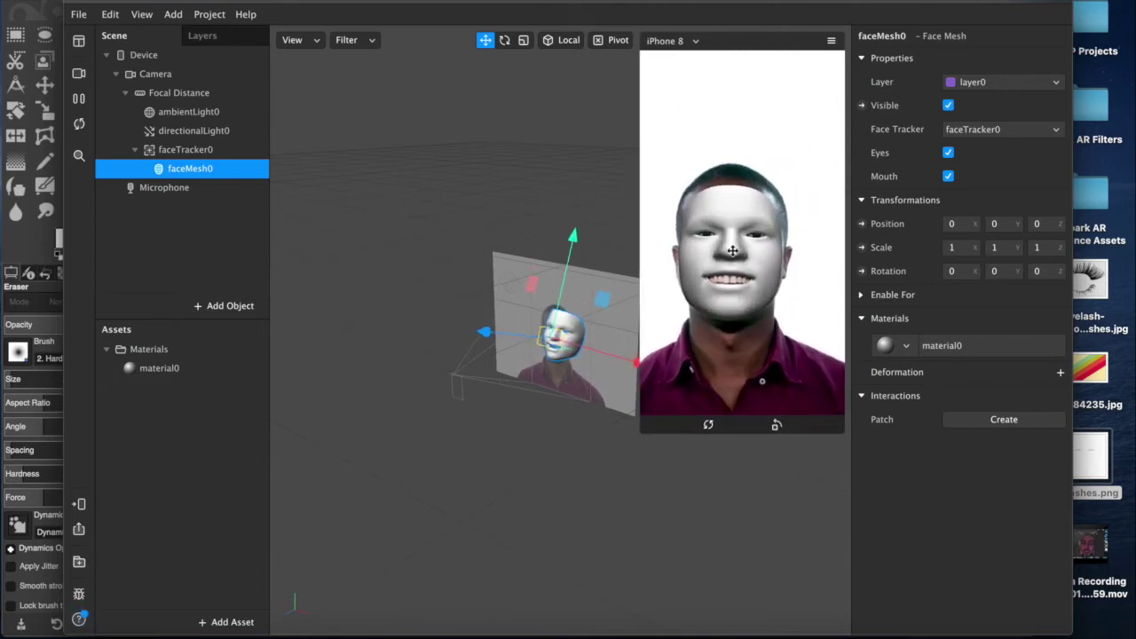
# Set eyelashes.png as material0's diffuse texture and enlarge the simulator preview
pyautogui.click(155, 367)
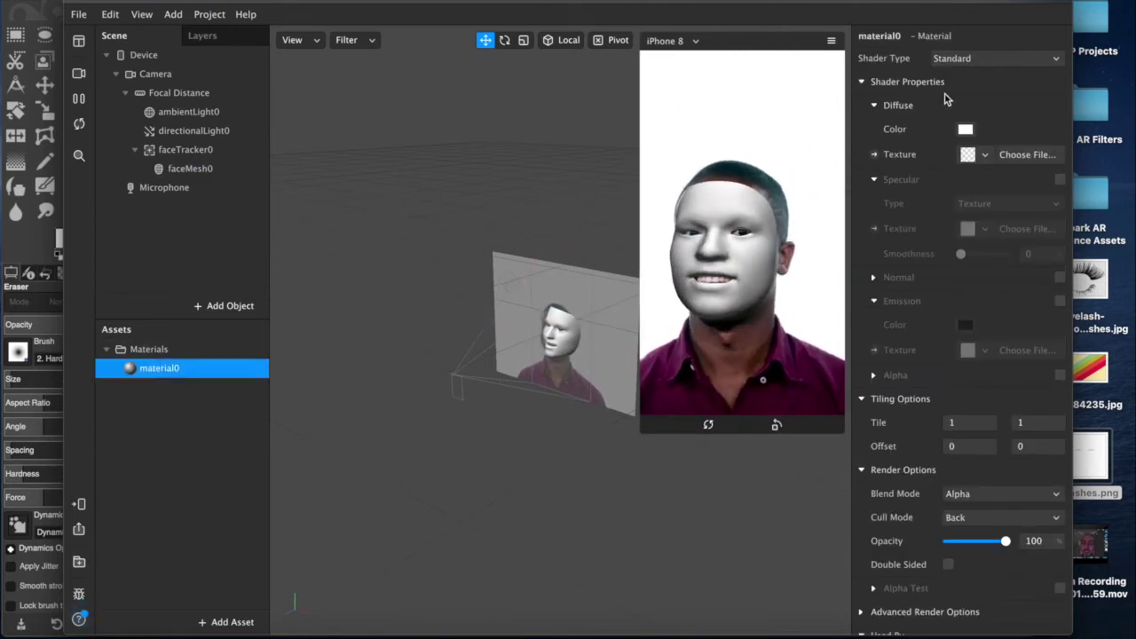
pyautogui.click(1021, 155)
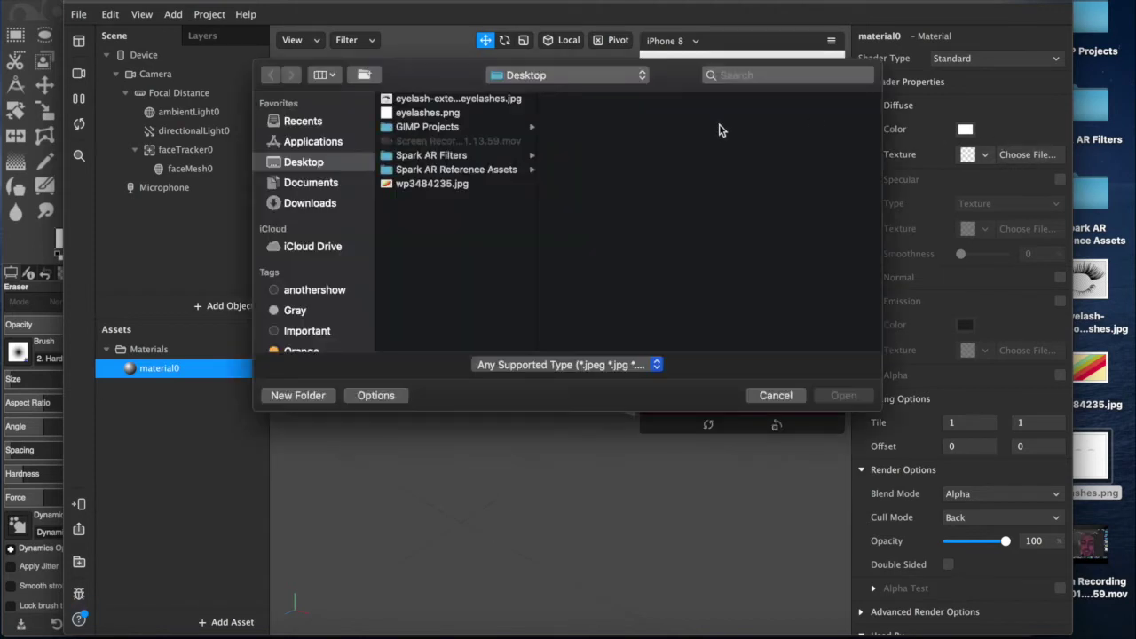
pyautogui.click(430, 115)
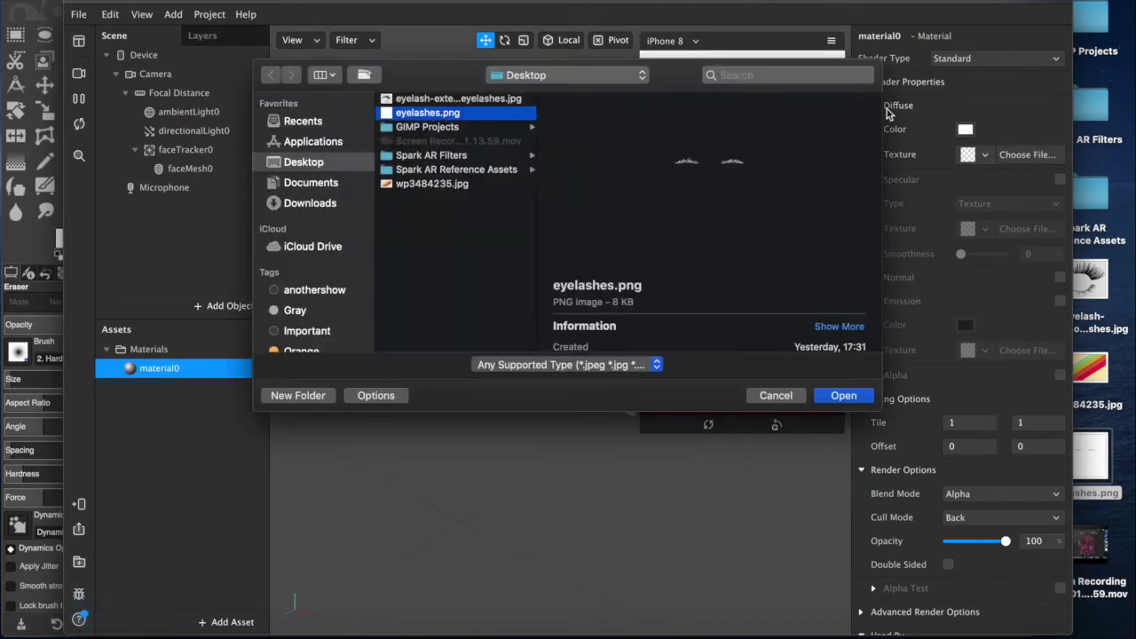
pyautogui.press('Return')
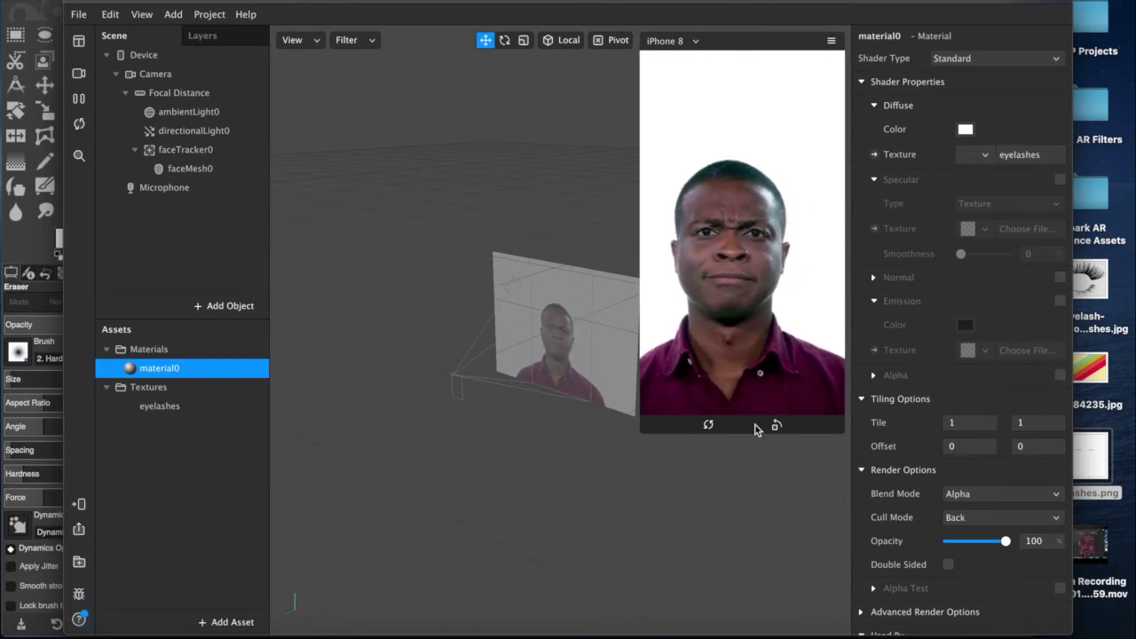
pyautogui.moveTo(640, 434); pyautogui.dragTo(417, 570)
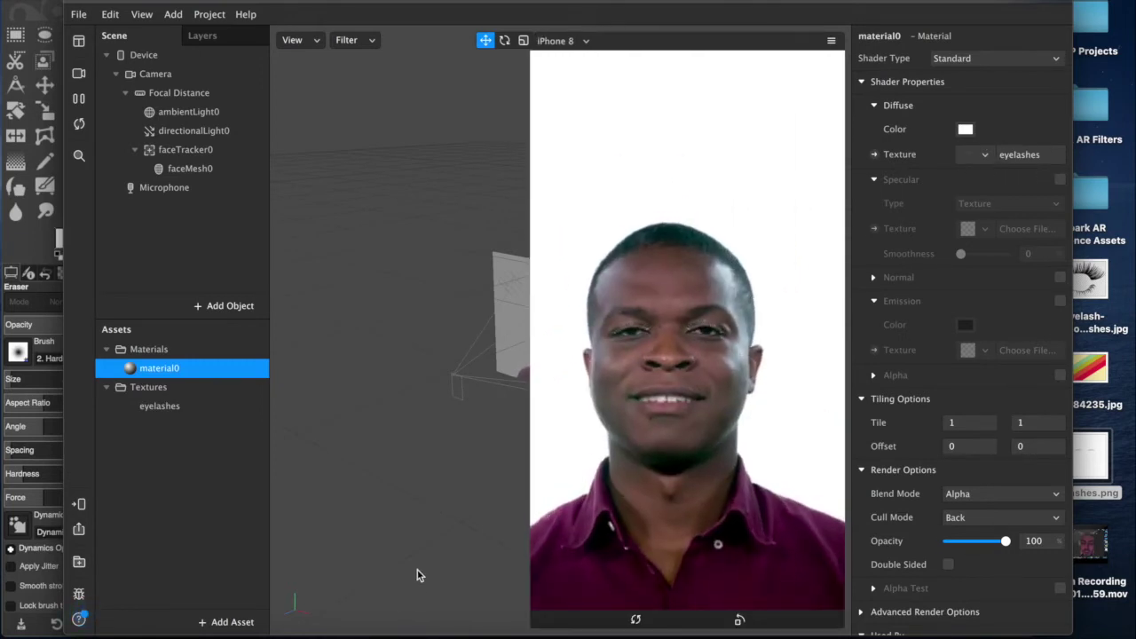
# Close the other project and the Untitled project, discarding their unsaved changes
pyautogui.click(79, 75)
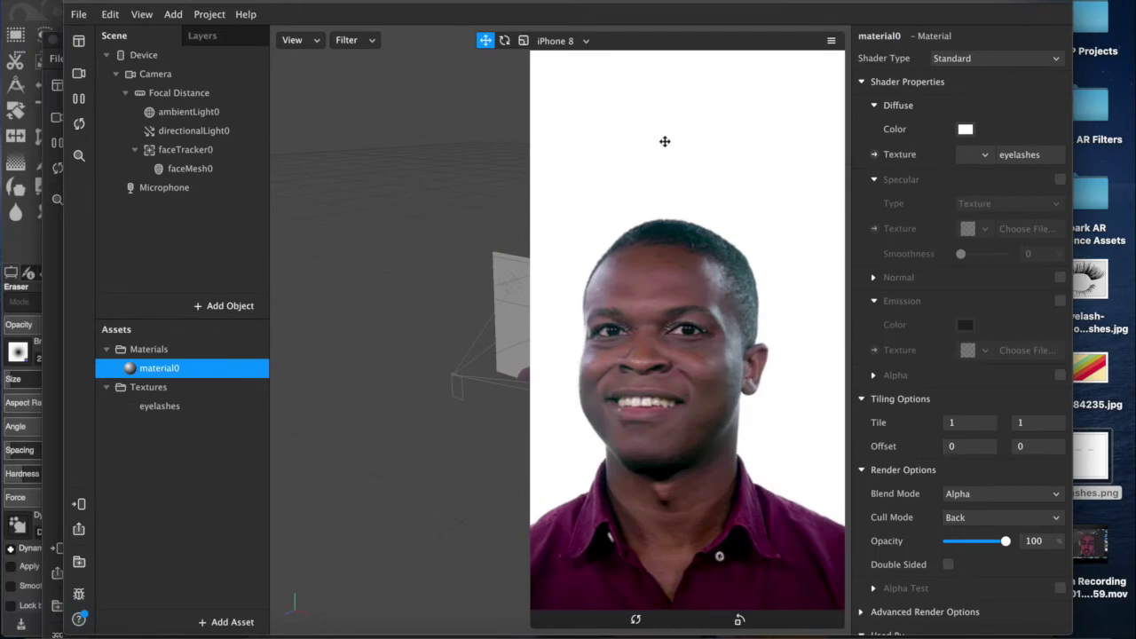
pyautogui.hotkey('ctrl', 'Up')
pyautogui.click(397, 228)
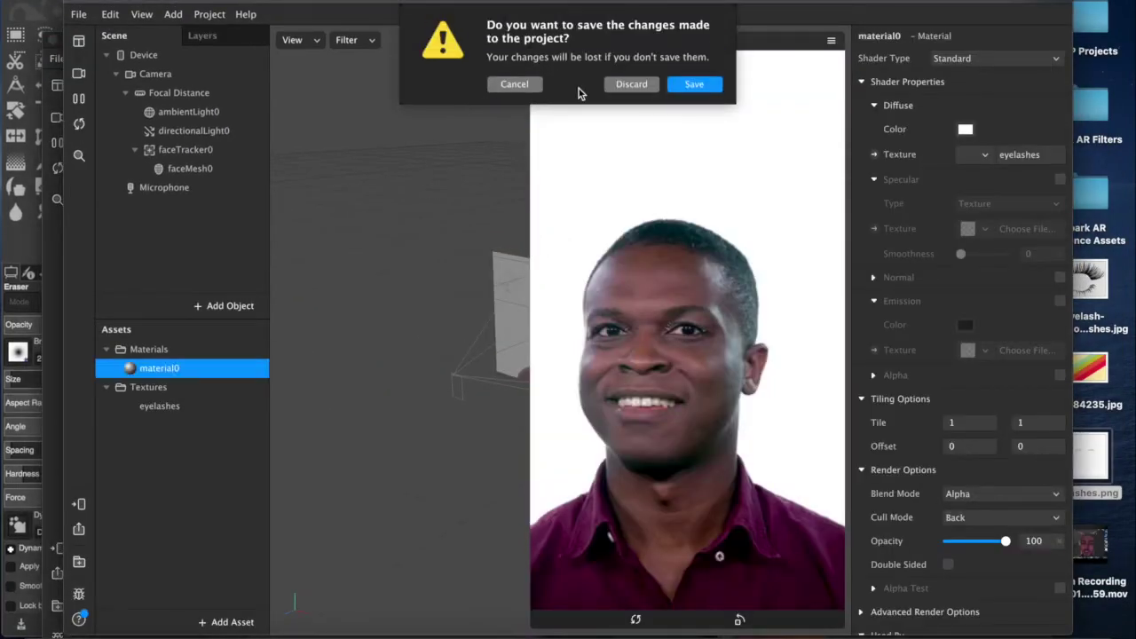
pyautogui.click(631, 84)
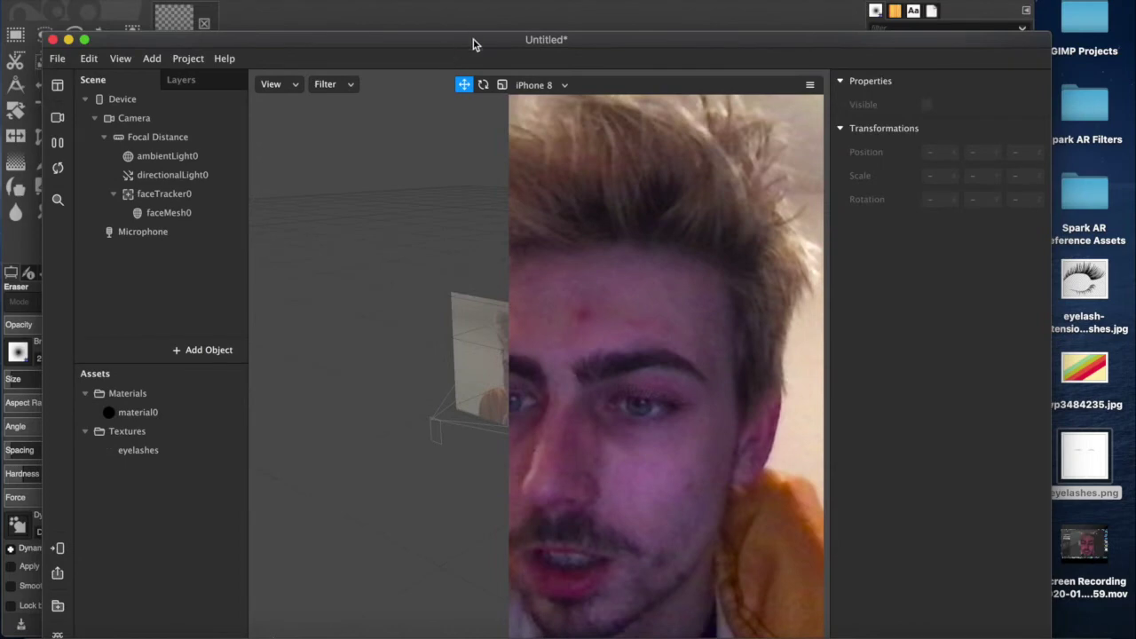
pyautogui.press('super+w')
pyautogui.click(599, 132)
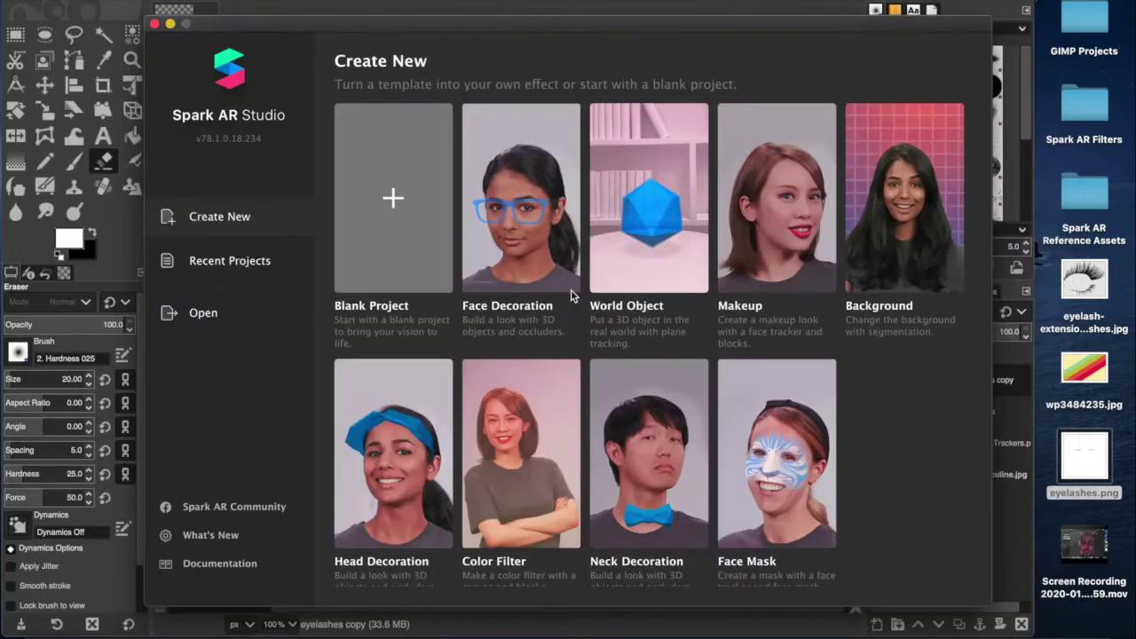
# Start a new Blank Project and insert a Face Mesh with its face tracker
pyautogui.press('super+w')
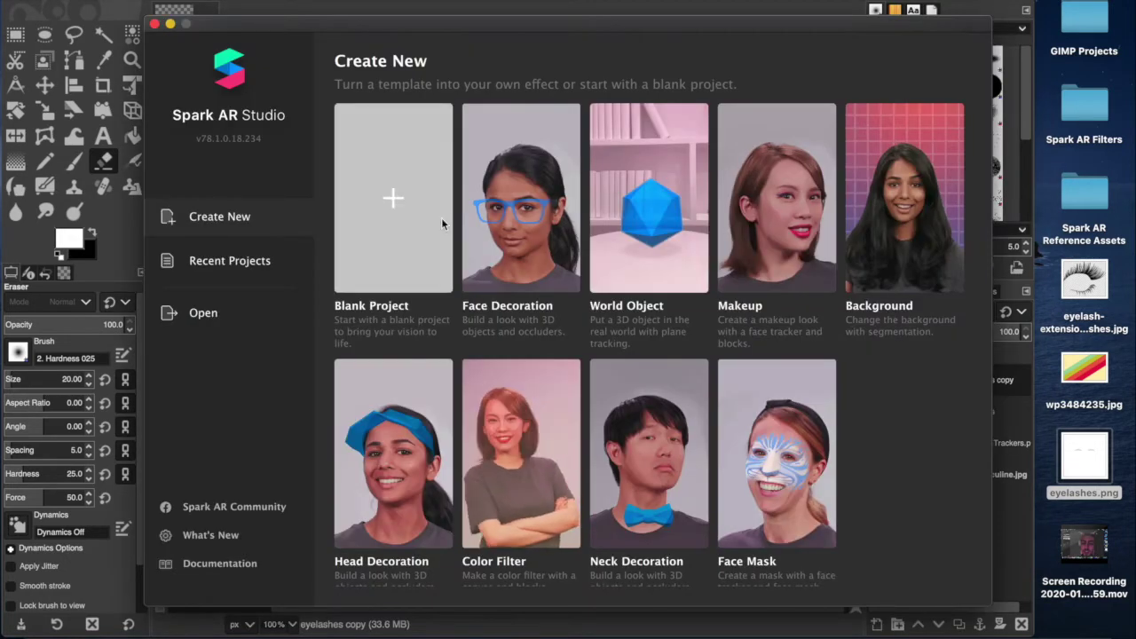
pyautogui.click(441, 218)
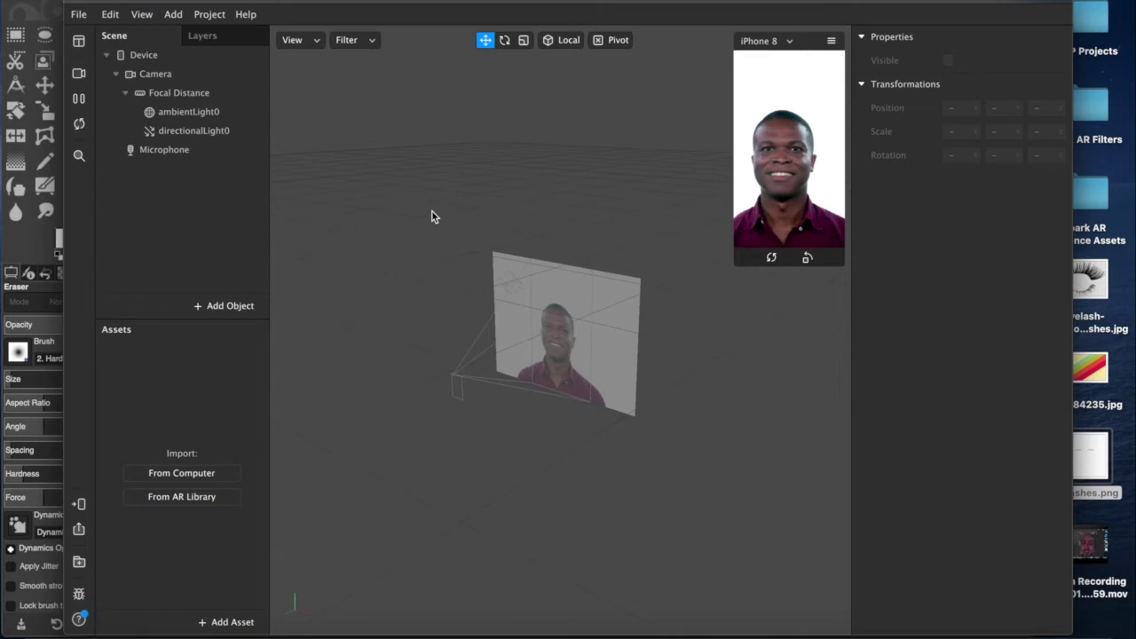
pyautogui.click(206, 306)
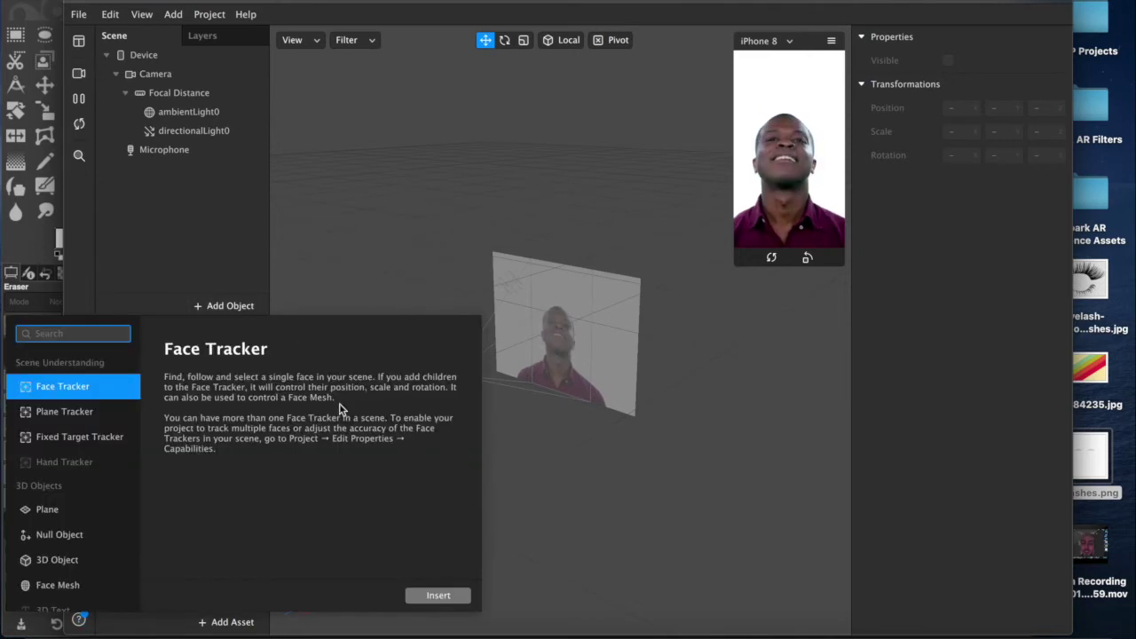
pyautogui.click(73, 585)
pyautogui.click(431, 596)
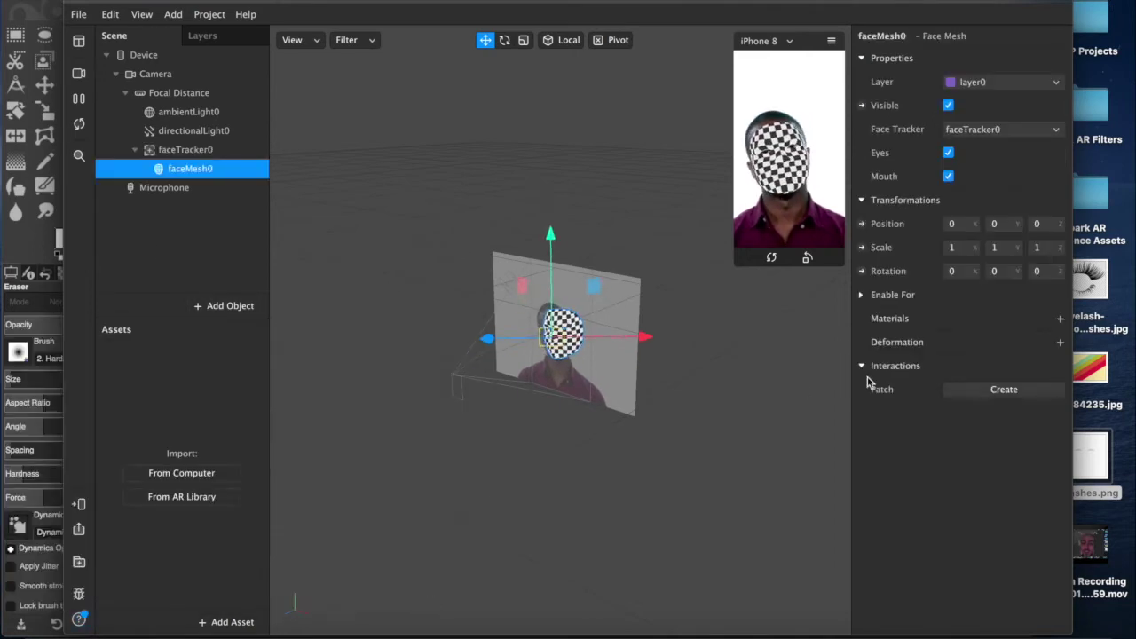
# Add material0 to the face mesh using the eyelashes.png texture, enlarging the preview
pyautogui.click(1060, 319)
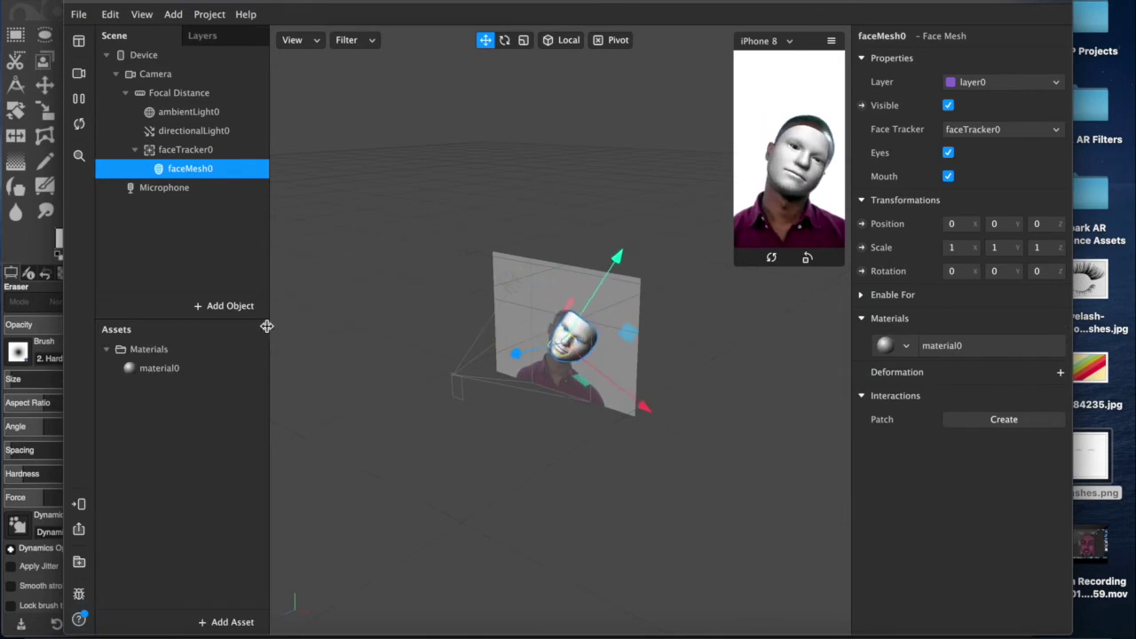
pyautogui.click(214, 368)
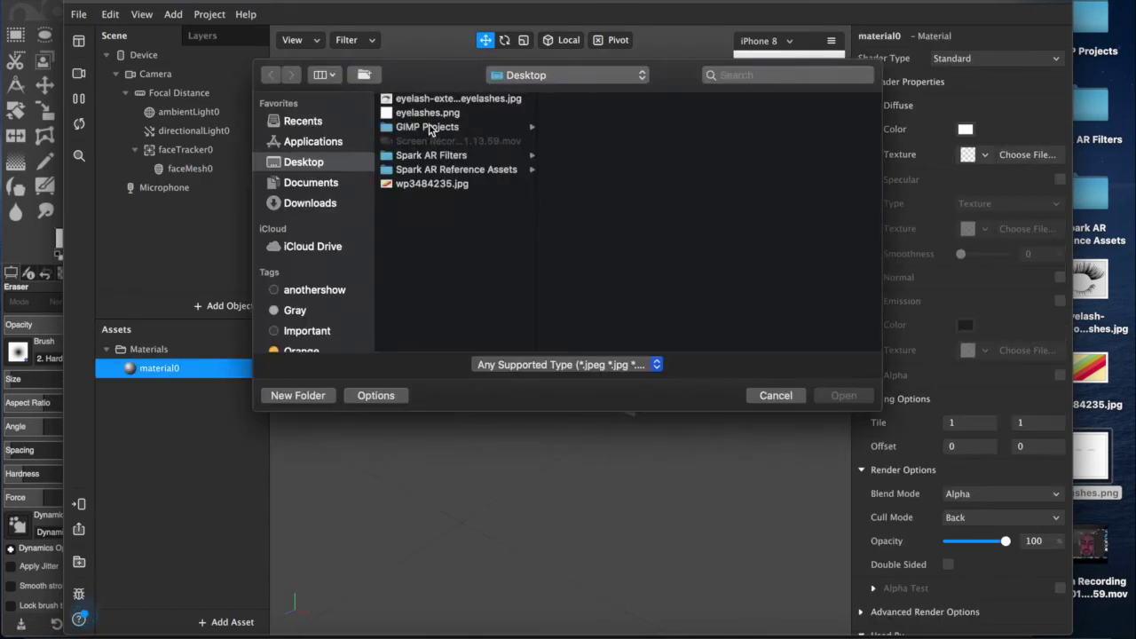
pyautogui.doubleClick(430, 112)
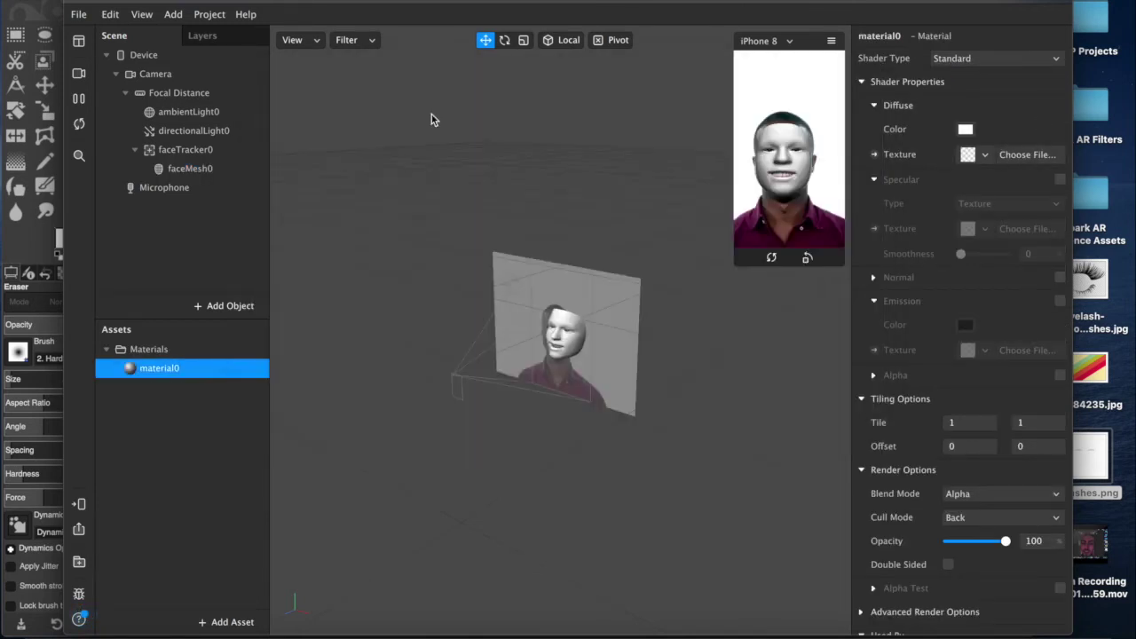
pyautogui.click(743, 262)
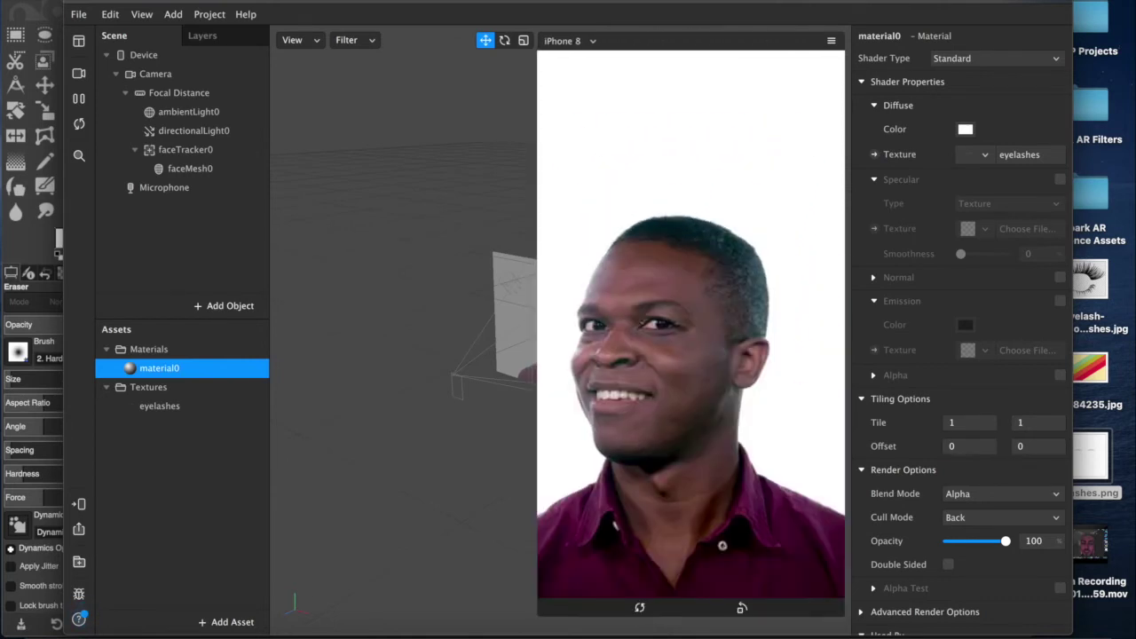
pyautogui.click(79, 73)
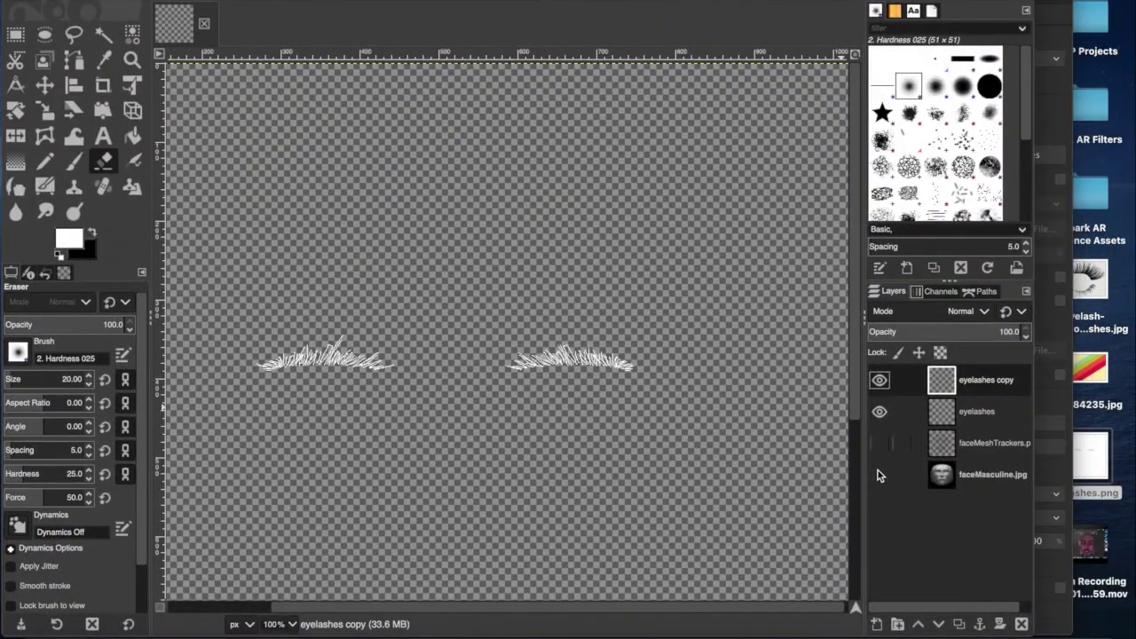
# Make GIMP's faceMeshTrackers layer visible beneath the eyelashes
pyautogui.click(870, 444)
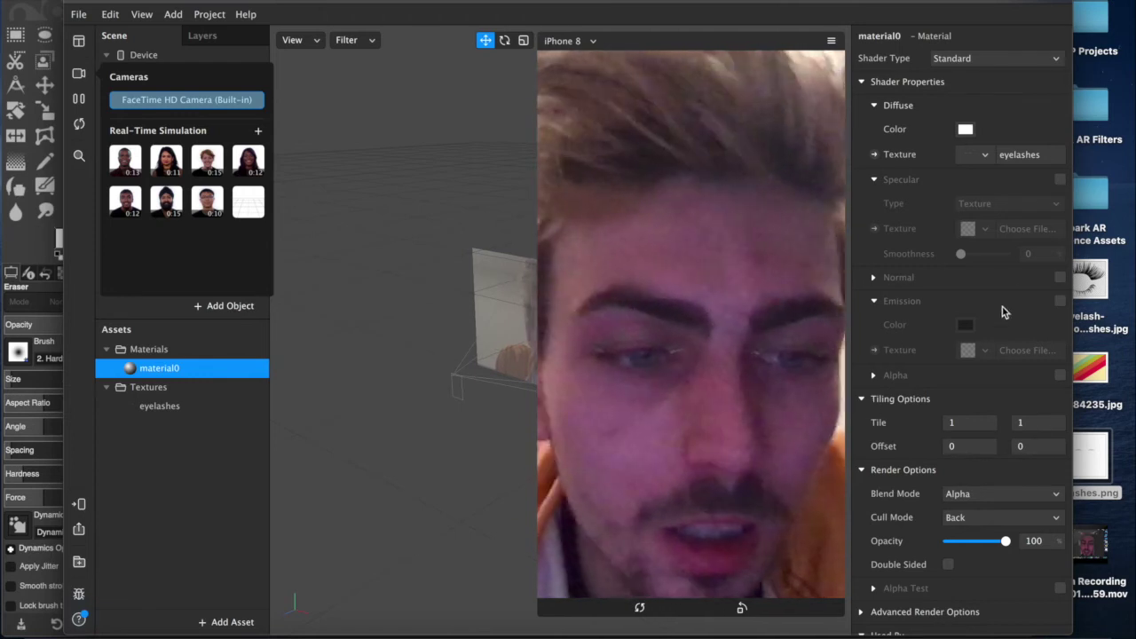
# Tint material0 black with the Licorice pencil and lower its opacity to about 40
pyautogui.click(965, 131)
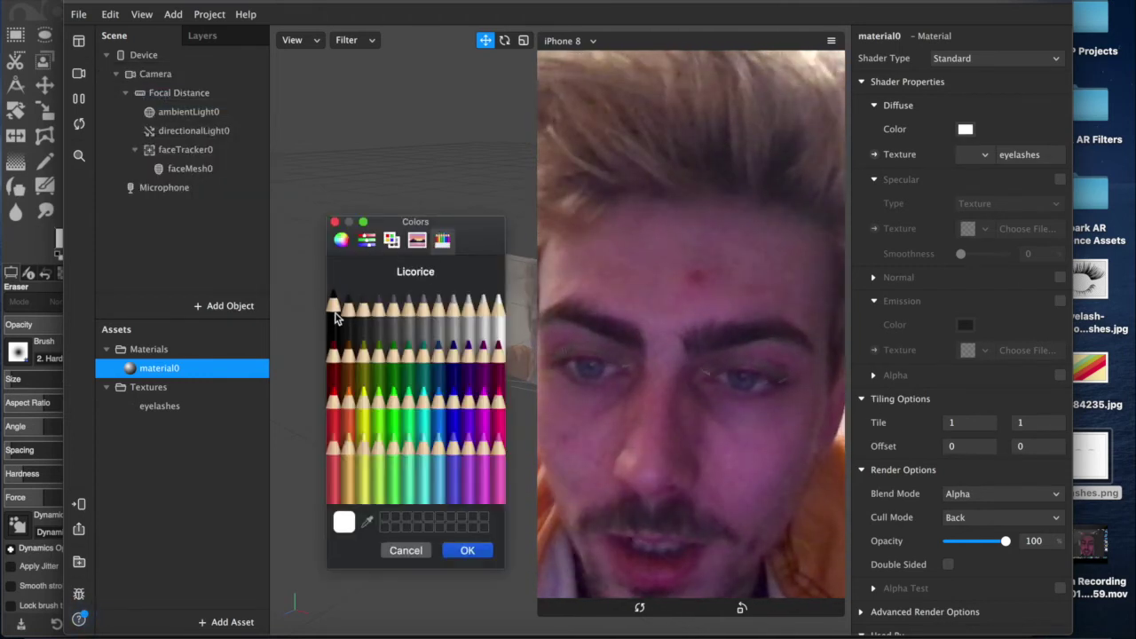
pyautogui.click(335, 306)
pyautogui.click(408, 400)
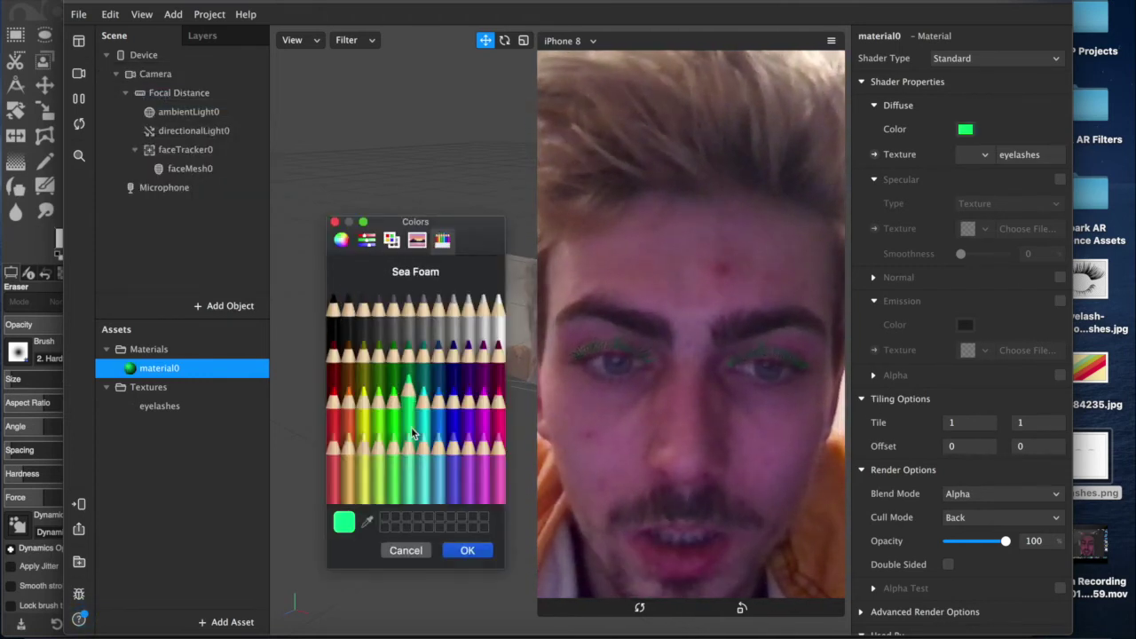
pyautogui.click(423, 462)
pyautogui.click(330, 435)
pyautogui.click(335, 306)
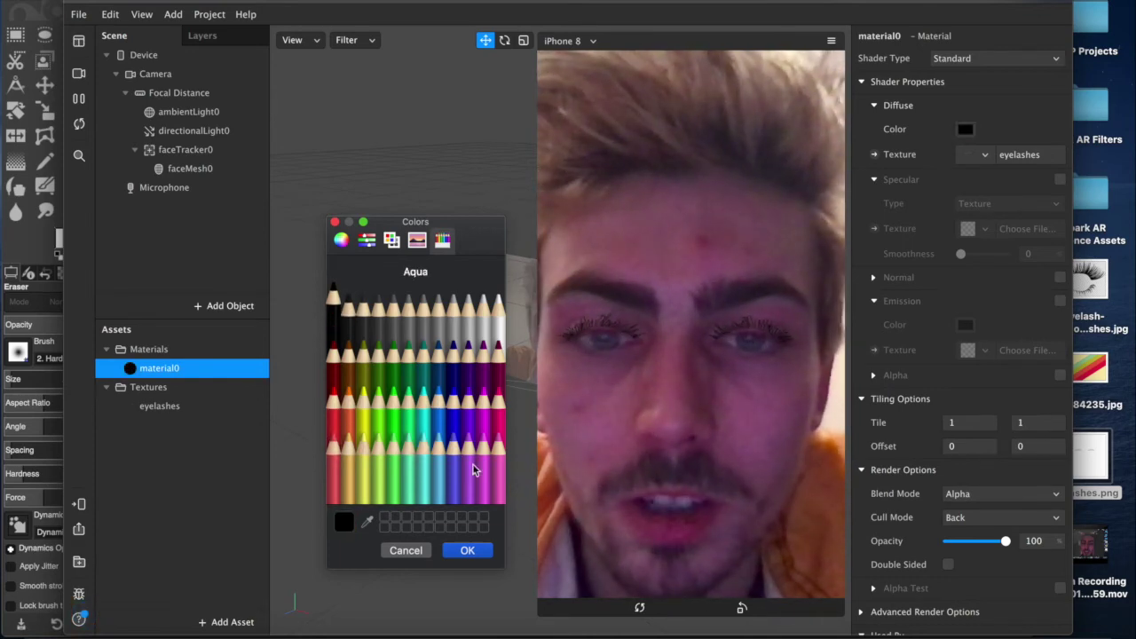
pyautogui.click(468, 550)
pyautogui.moveTo(1006, 540); pyautogui.dragTo(971, 543)
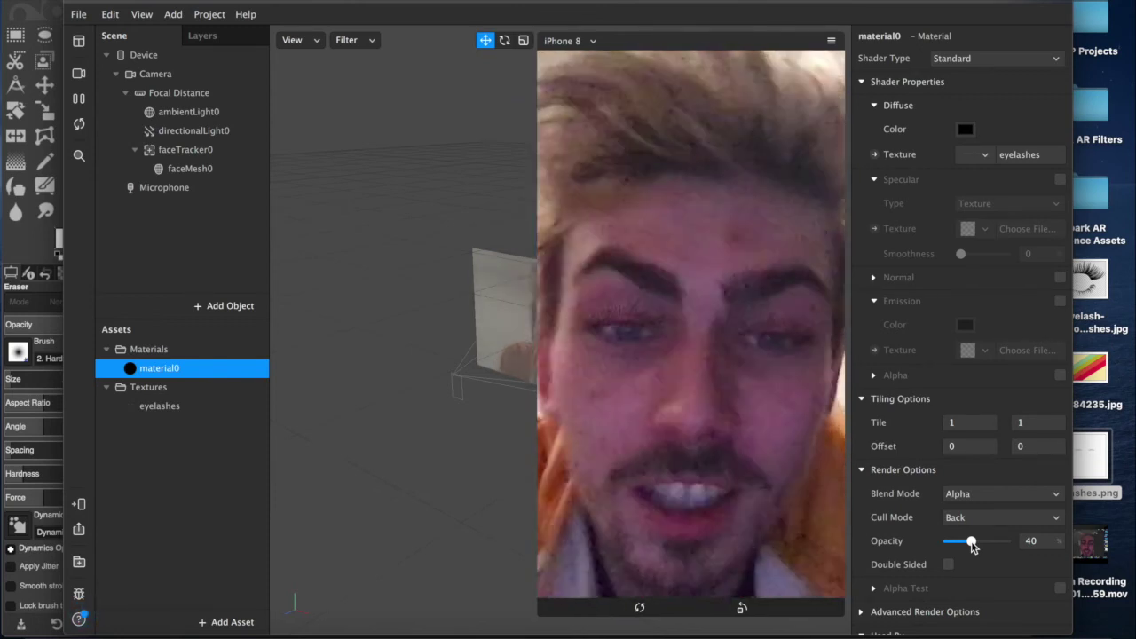
# Raise material0's opacity to 50, then settle it at 45
pyautogui.moveTo(971, 545); pyautogui.dragTo(978, 546)
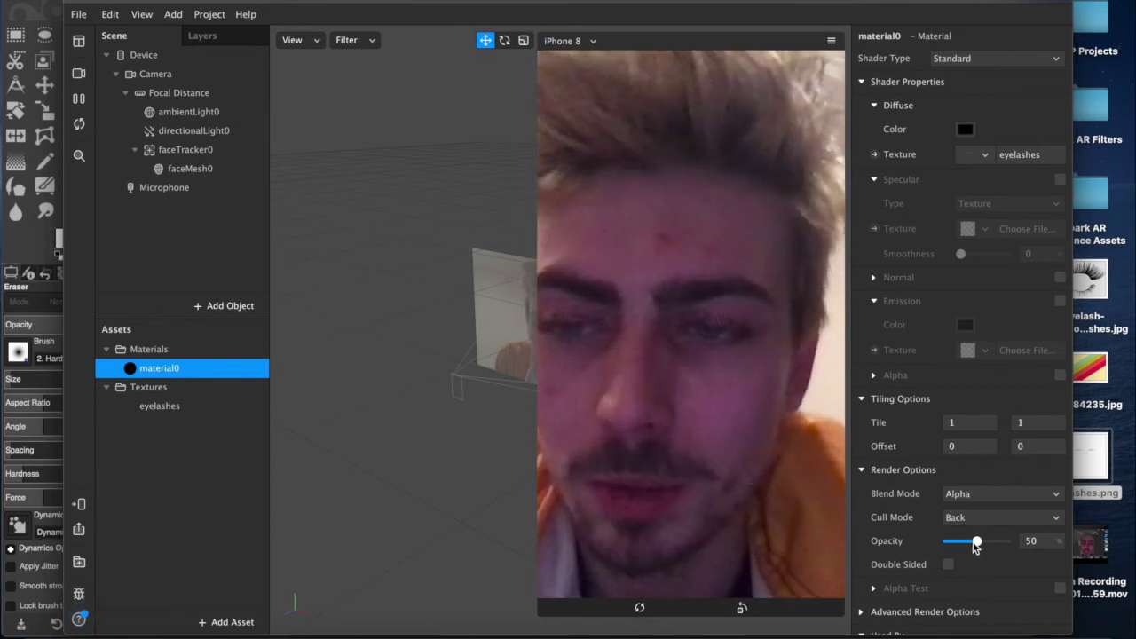
pyautogui.moveTo(602, 6); pyautogui.dragTo(599, 2)
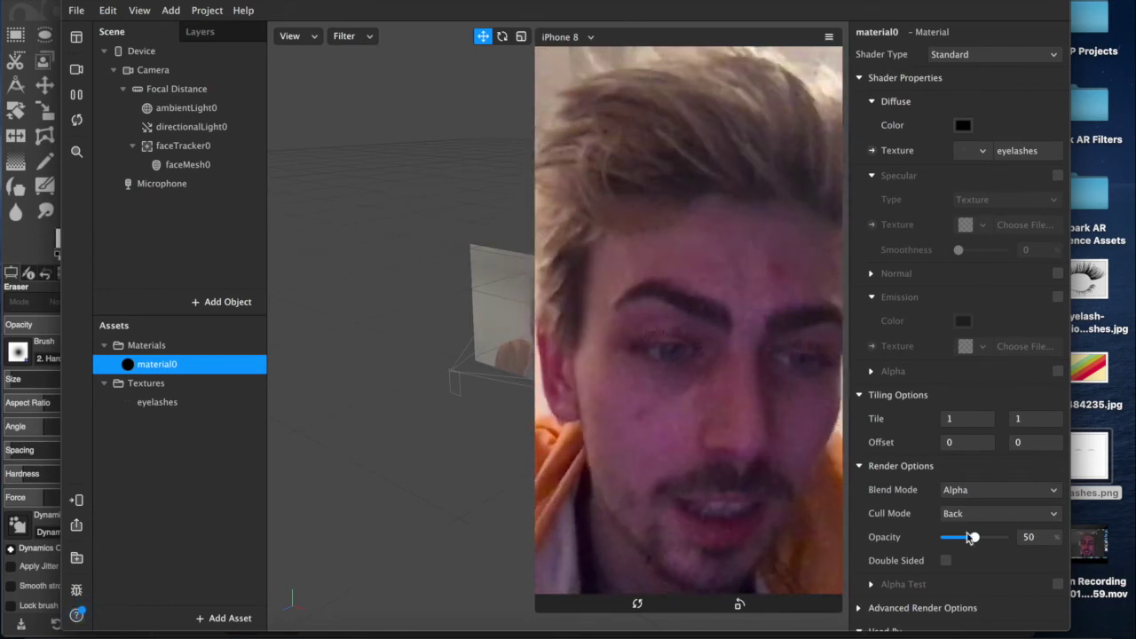
pyautogui.moveTo(975, 538); pyautogui.dragTo(972, 538)
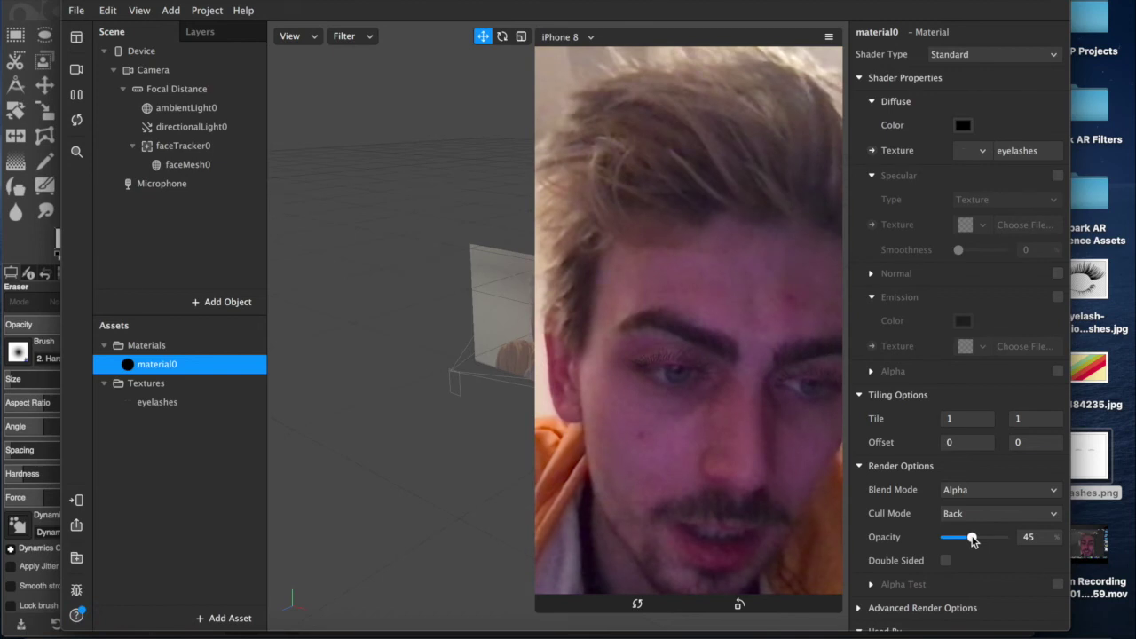